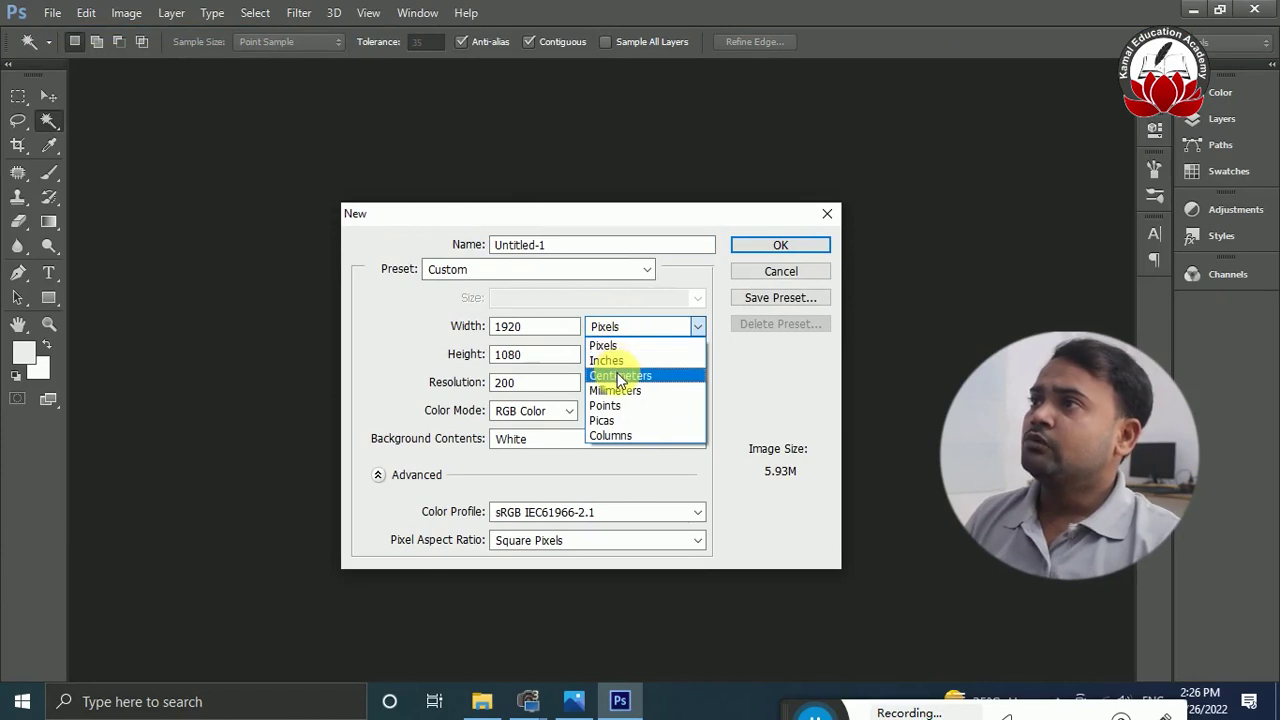
# - Create a new document 80 cm wide and 115 cm high at a resolution of 150 pixels/inch
pyautogui.moveTo(540, 326); pyautogui.dragTo(470, 326)
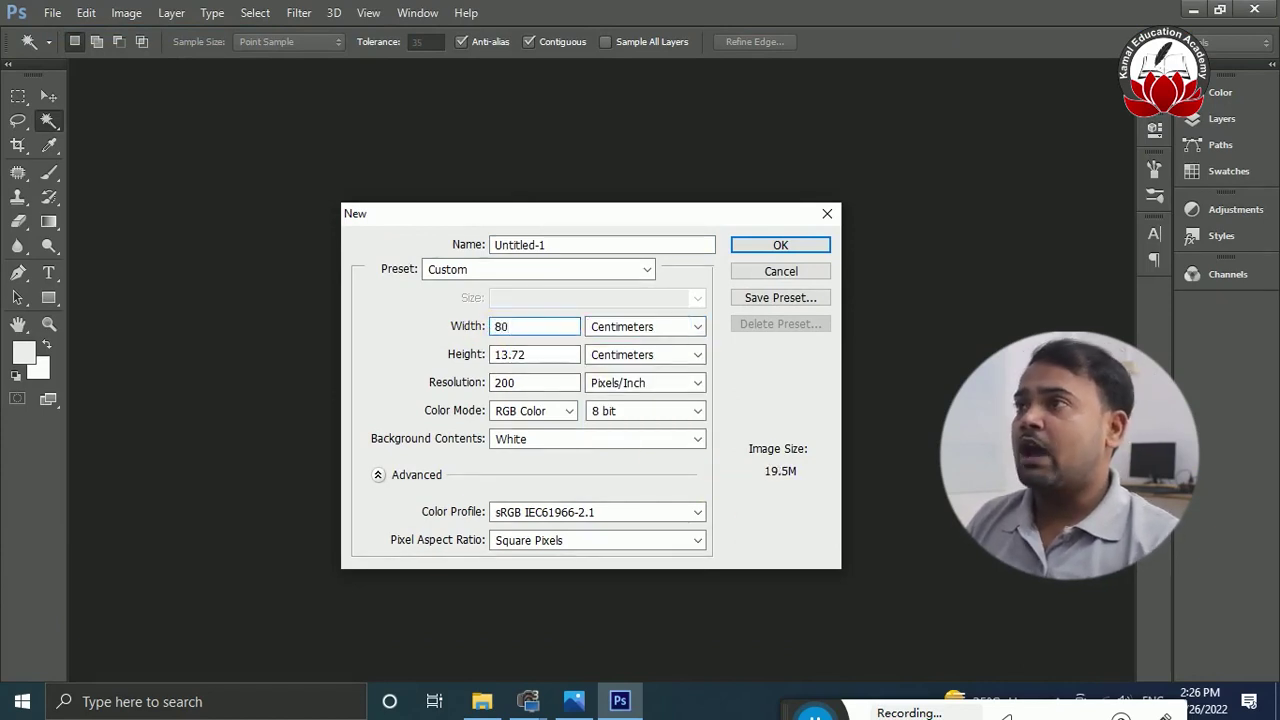
pyautogui.moveTo(565, 357); pyautogui.dragTo(443, 366)
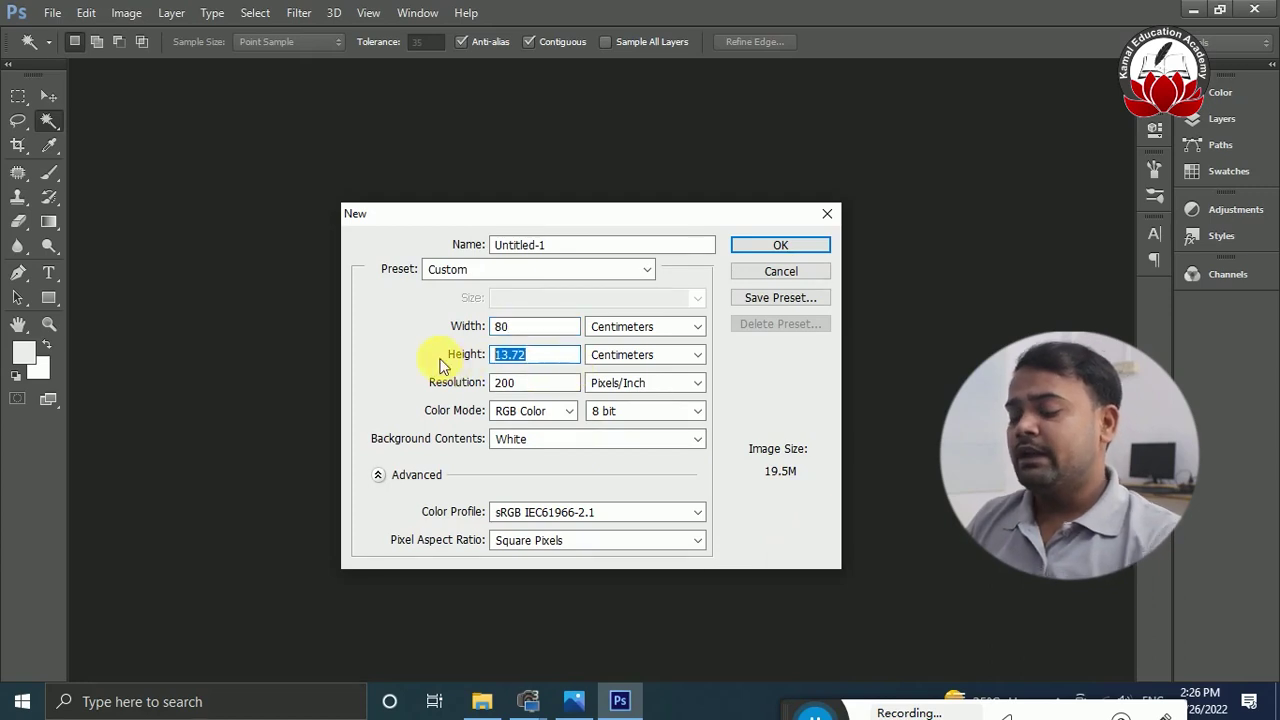
pyautogui.write('115')
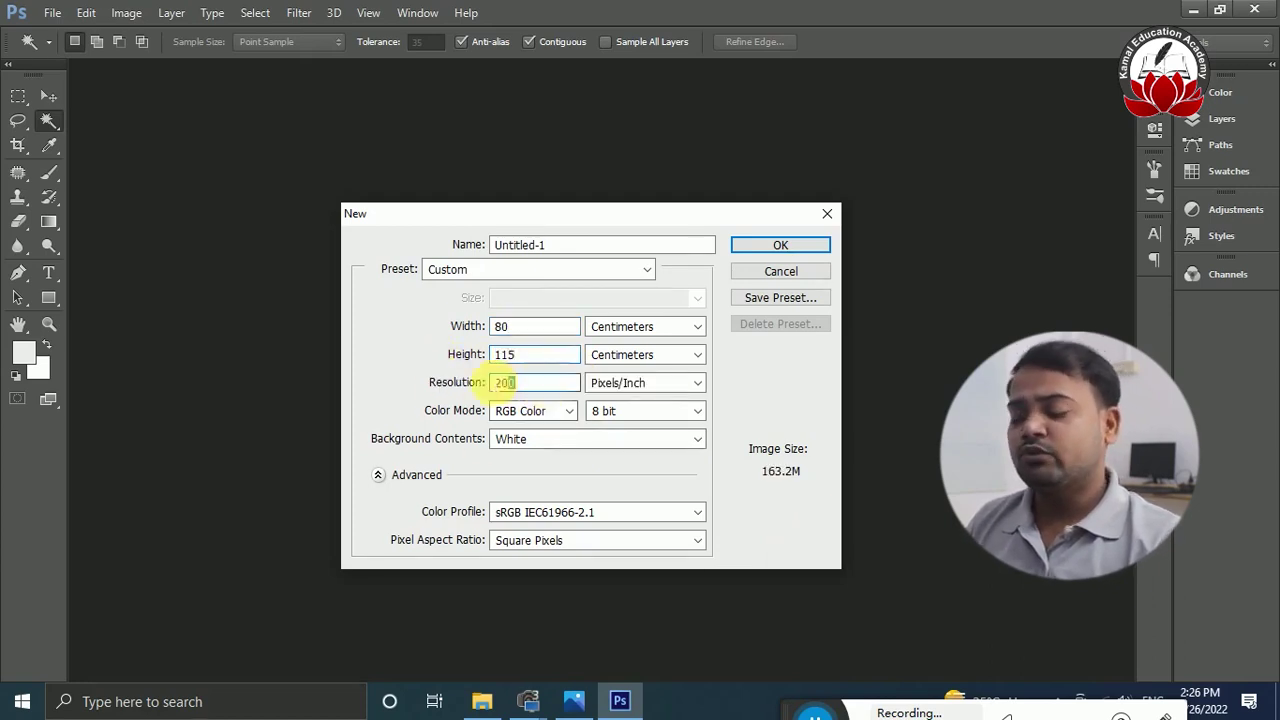
pyautogui.moveTo(522, 383); pyautogui.dragTo(456, 381)
pyautogui.write('15')
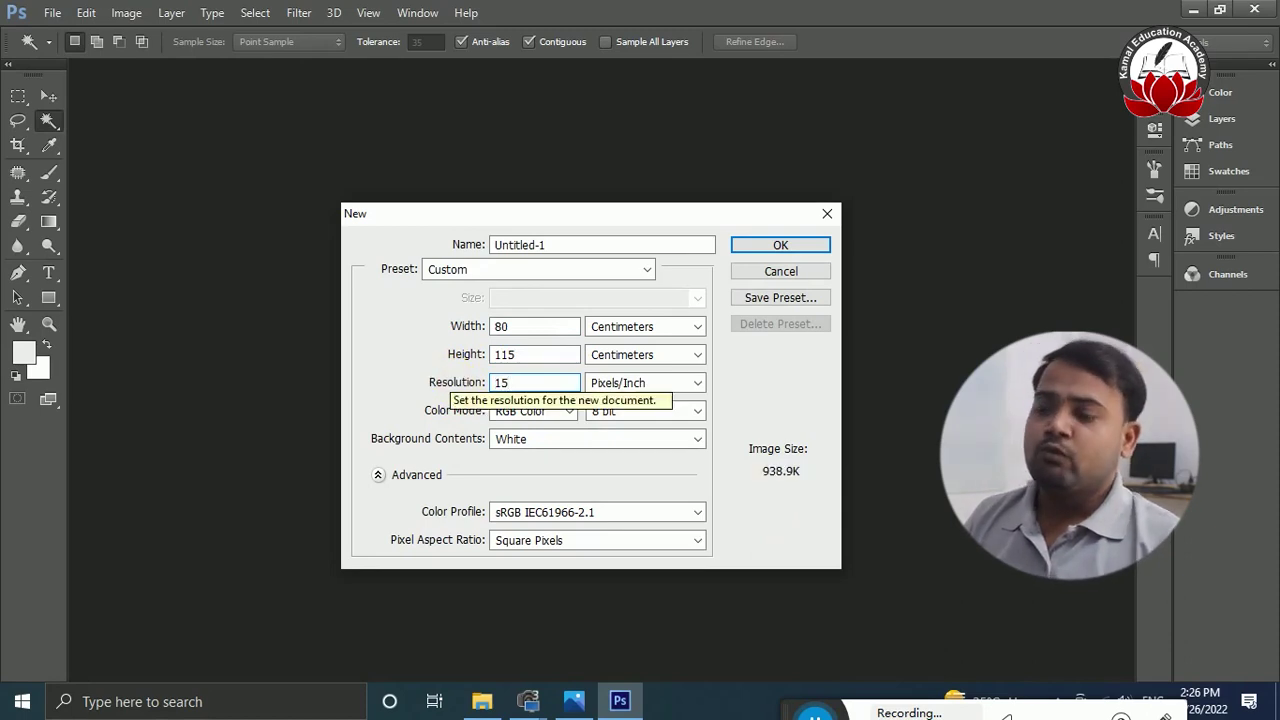
pyautogui.write('0')
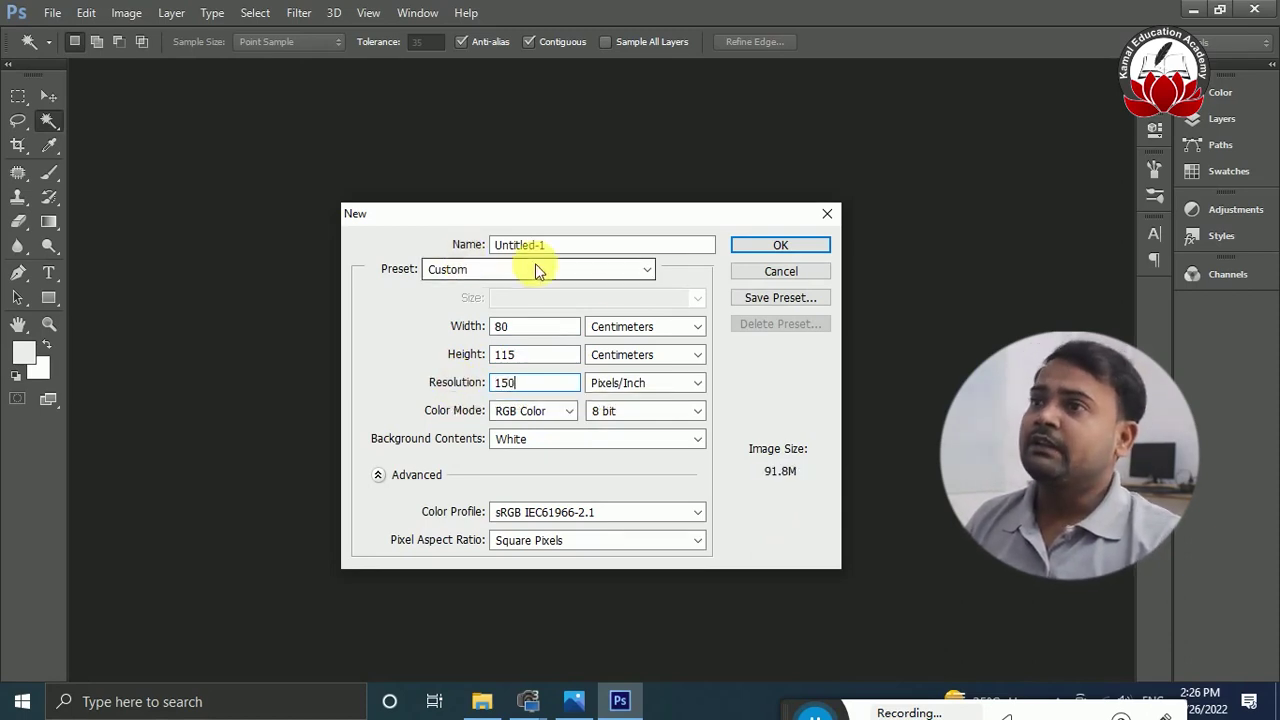
pyautogui.click(776, 249)
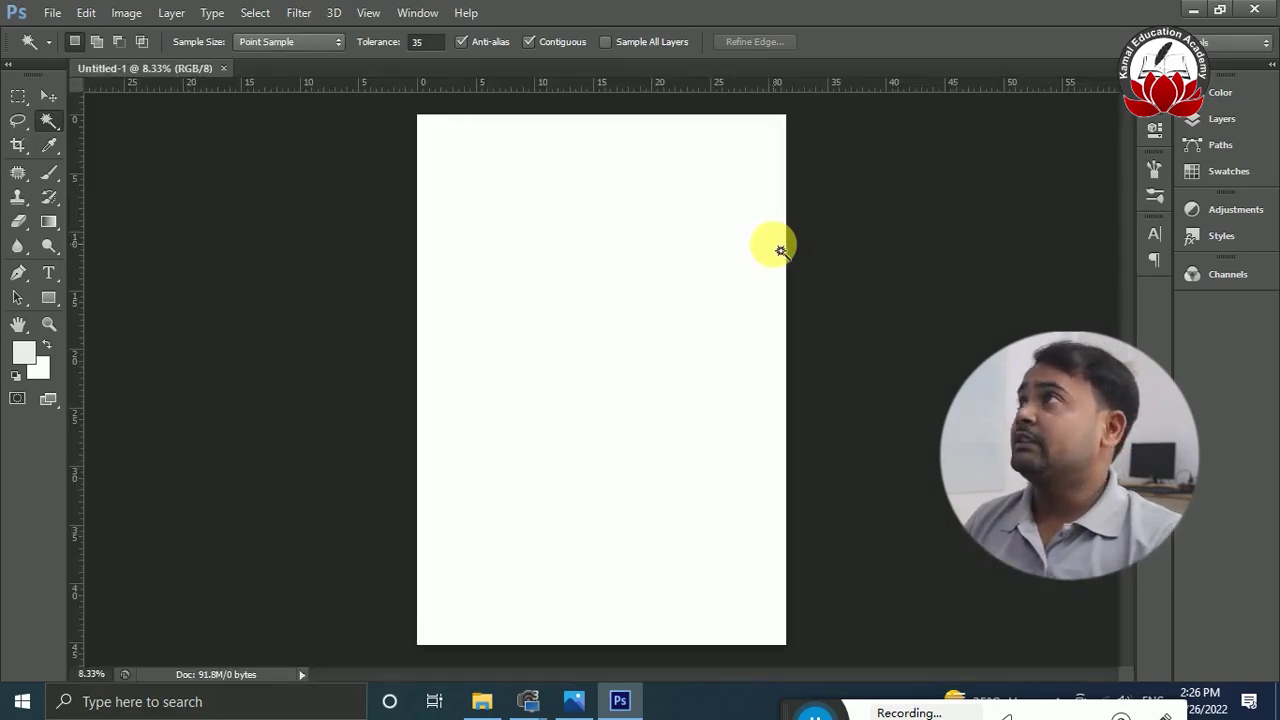
# - Create a second new document measuring 1.5 by 1.5 inches and fit it to the window
pyautogui.click(50, 13)
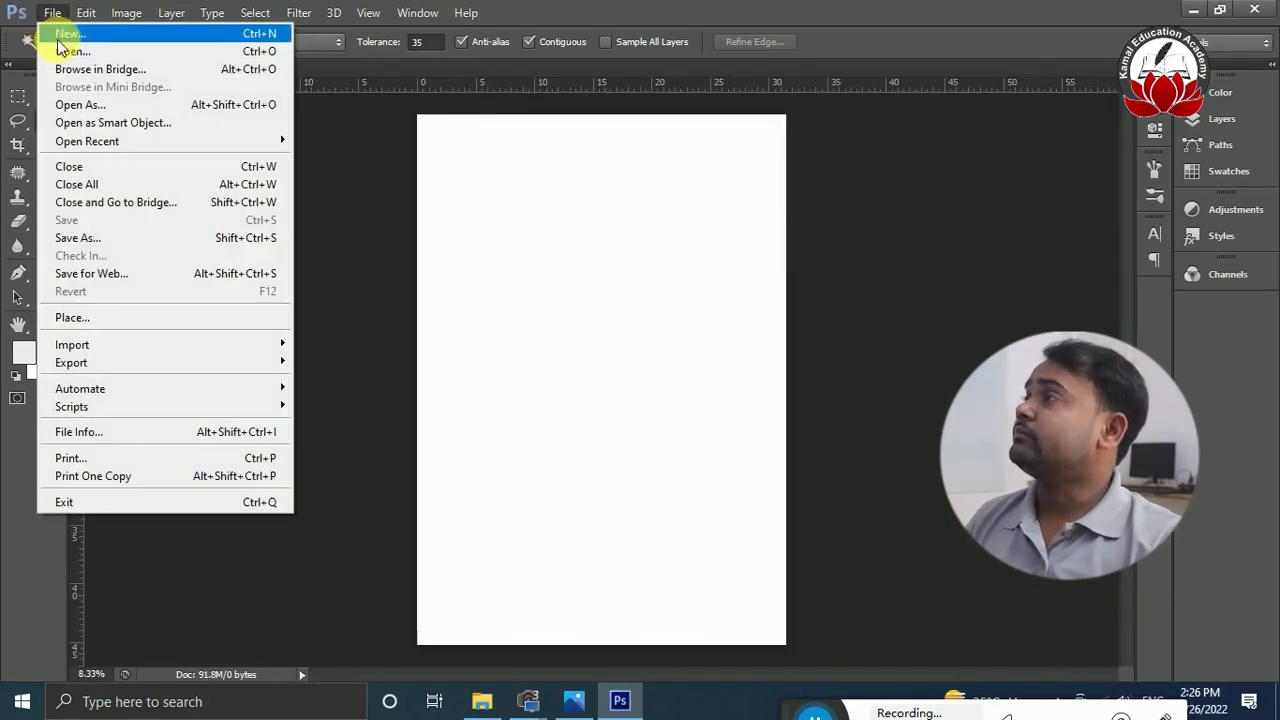
pyautogui.click(91, 35)
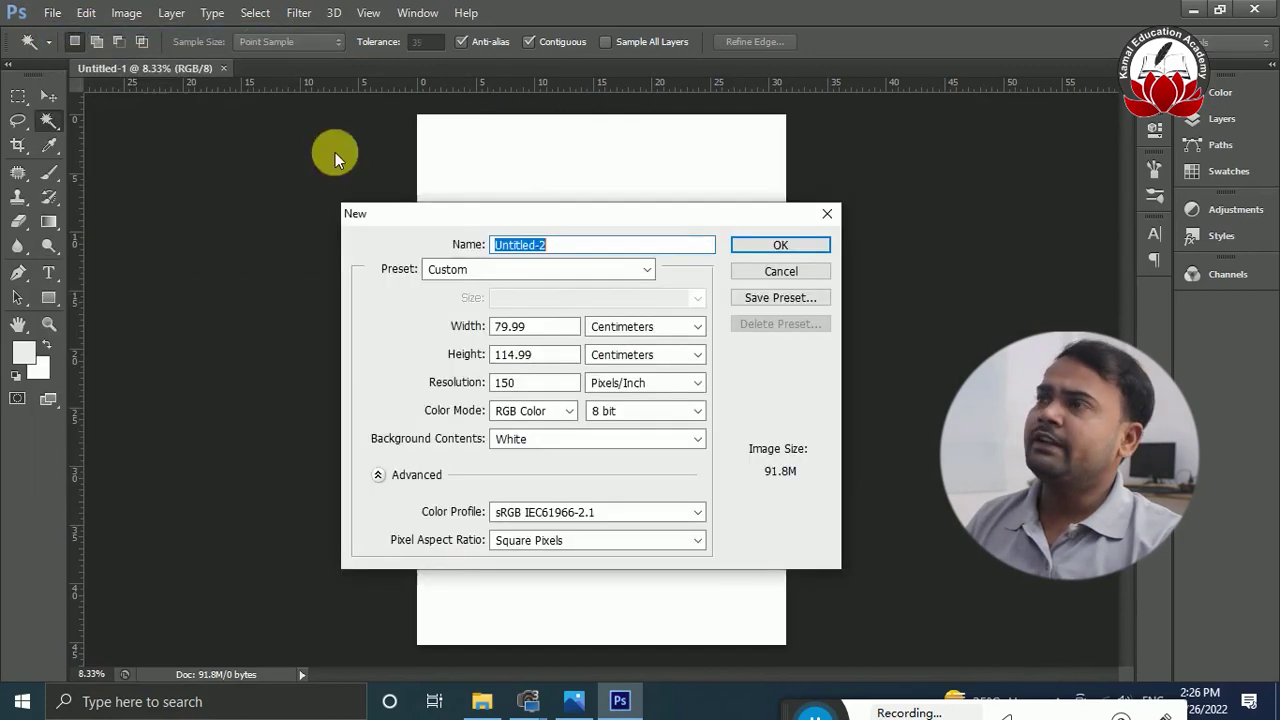
pyautogui.moveTo(548, 213); pyautogui.dragTo(588, 211)
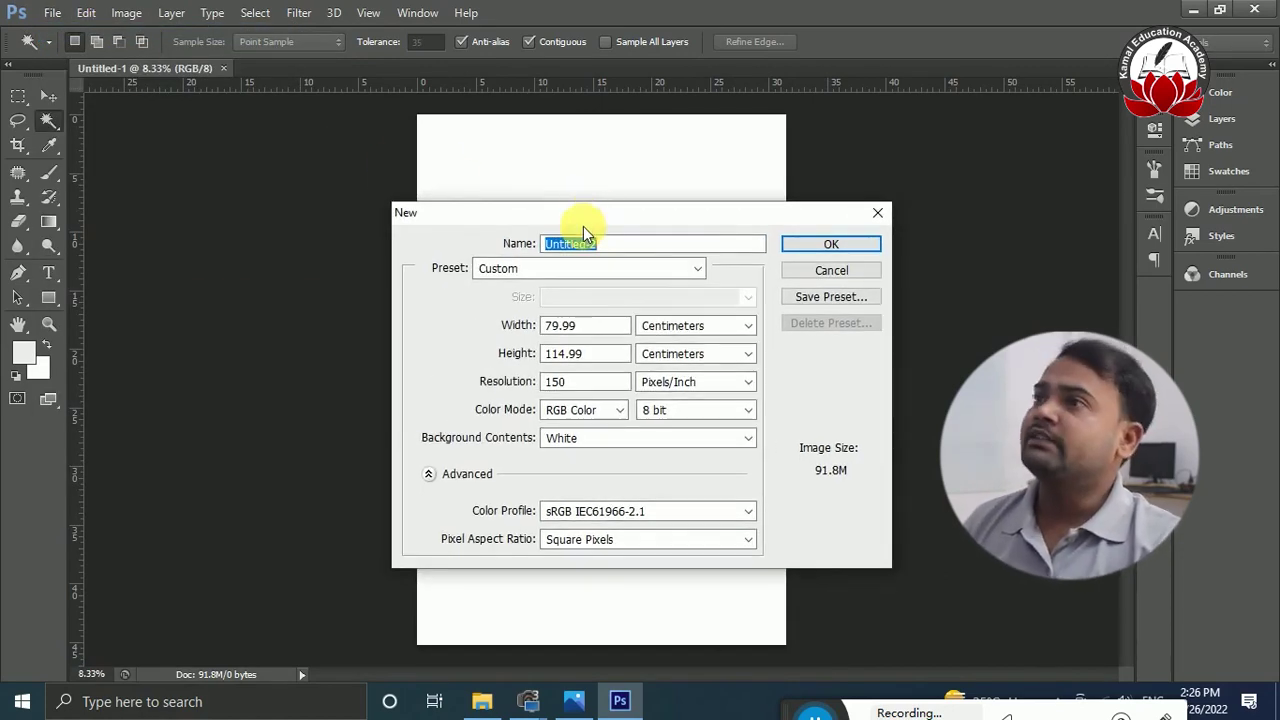
pyautogui.click(645, 325)
pyautogui.click(658, 360)
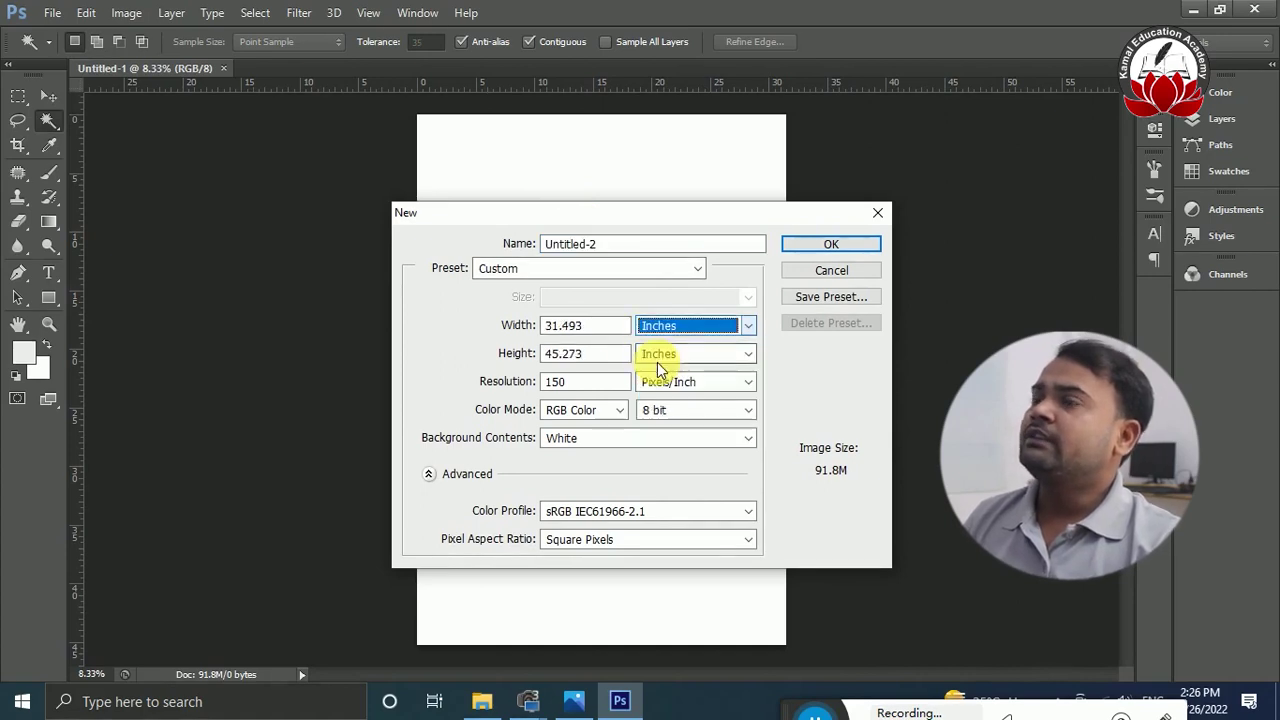
pyautogui.moveTo(610, 326); pyautogui.dragTo(465, 330)
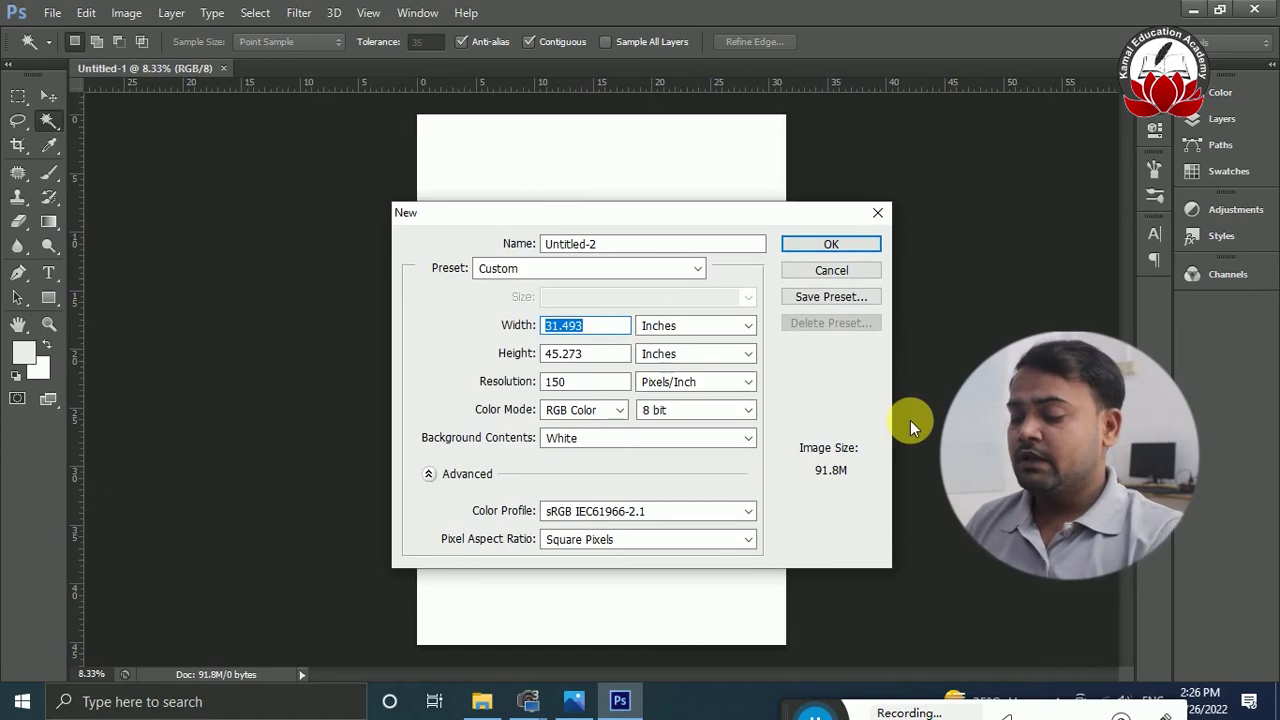
pyautogui.write('1.5')
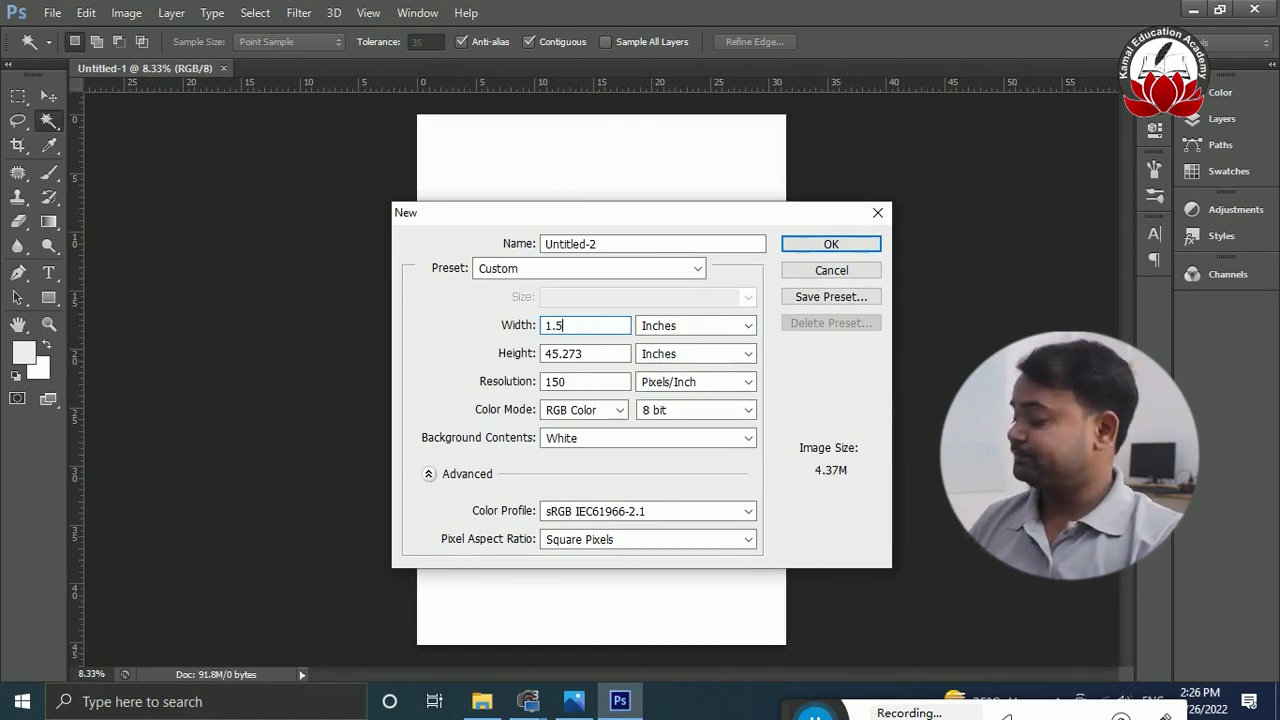
pyautogui.press('Tab')
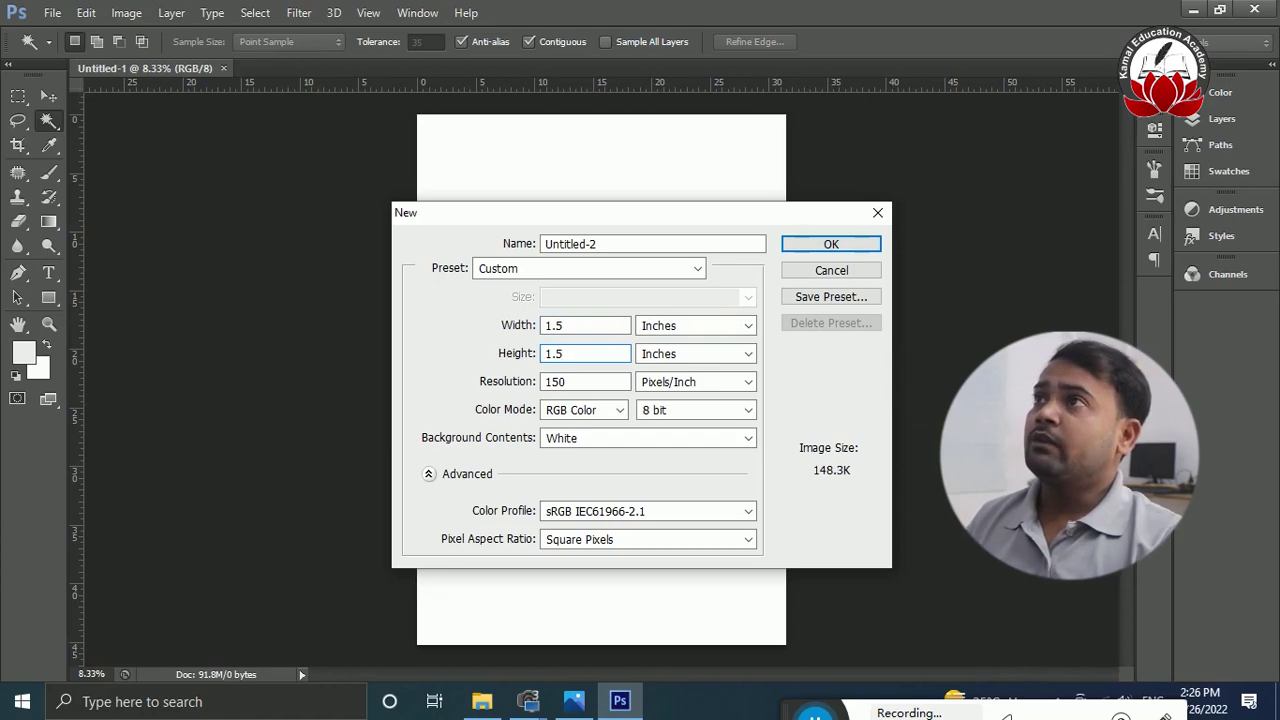
pyautogui.press('Return')
pyautogui.hotkey('ctrl', '0')
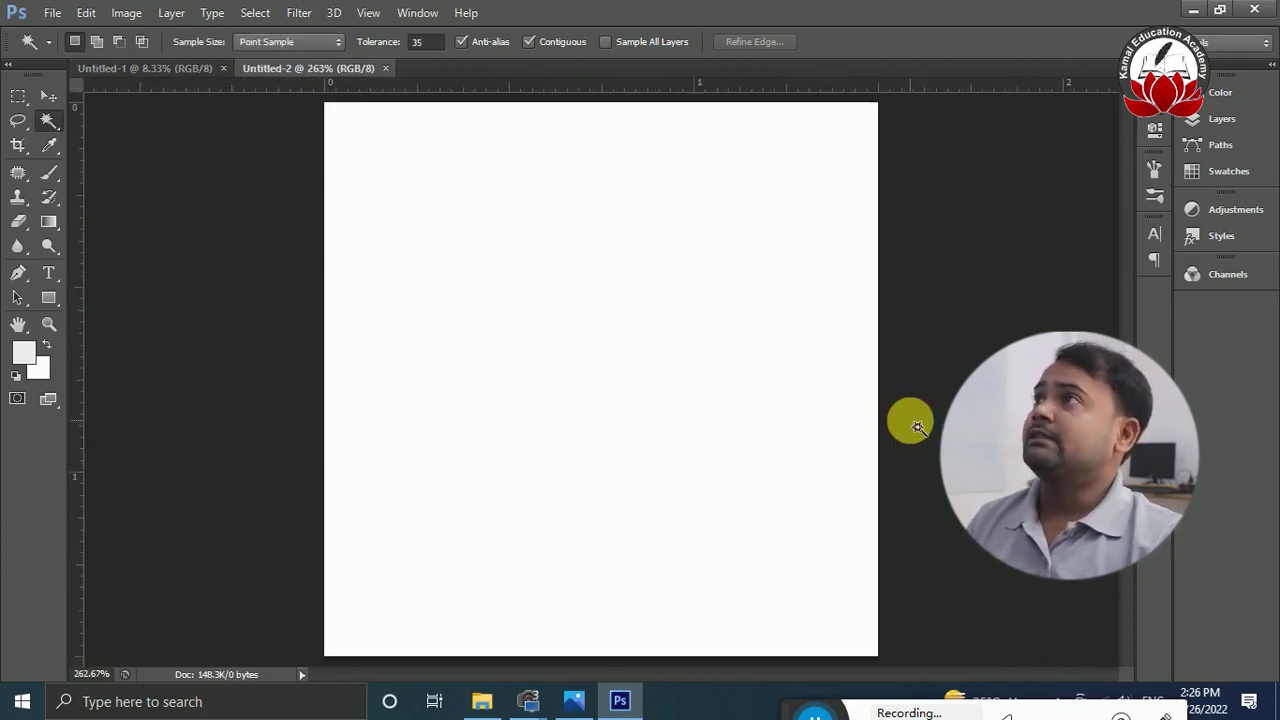
# - Open the fabric photo 20221226_134435.jpg from the Downloads folder
pyautogui.click(52, 12)
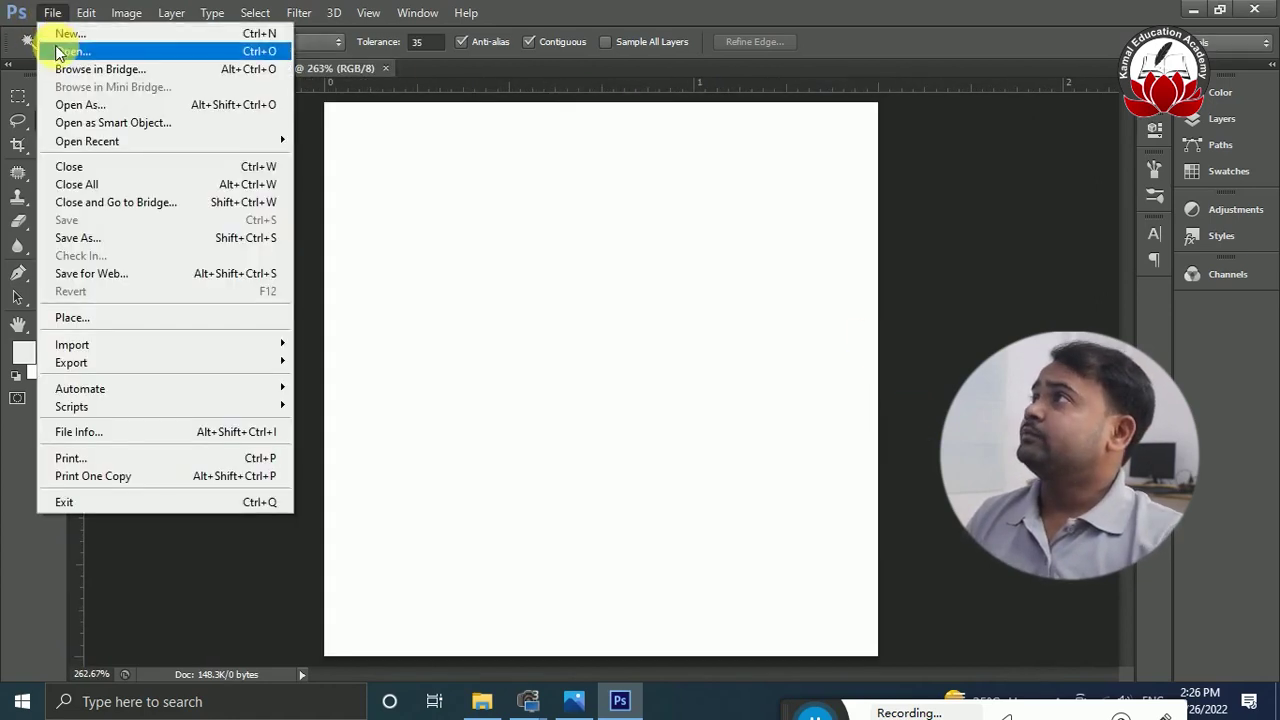
pyautogui.click(62, 51)
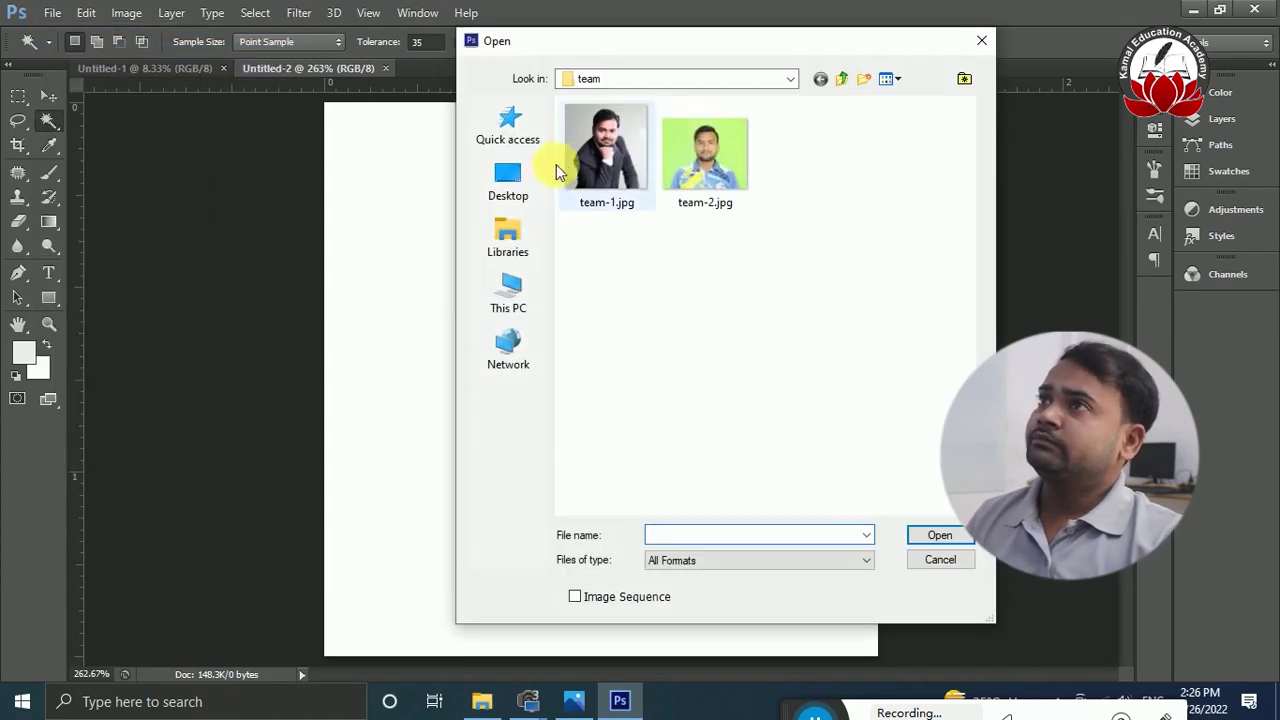
pyautogui.click(790, 79)
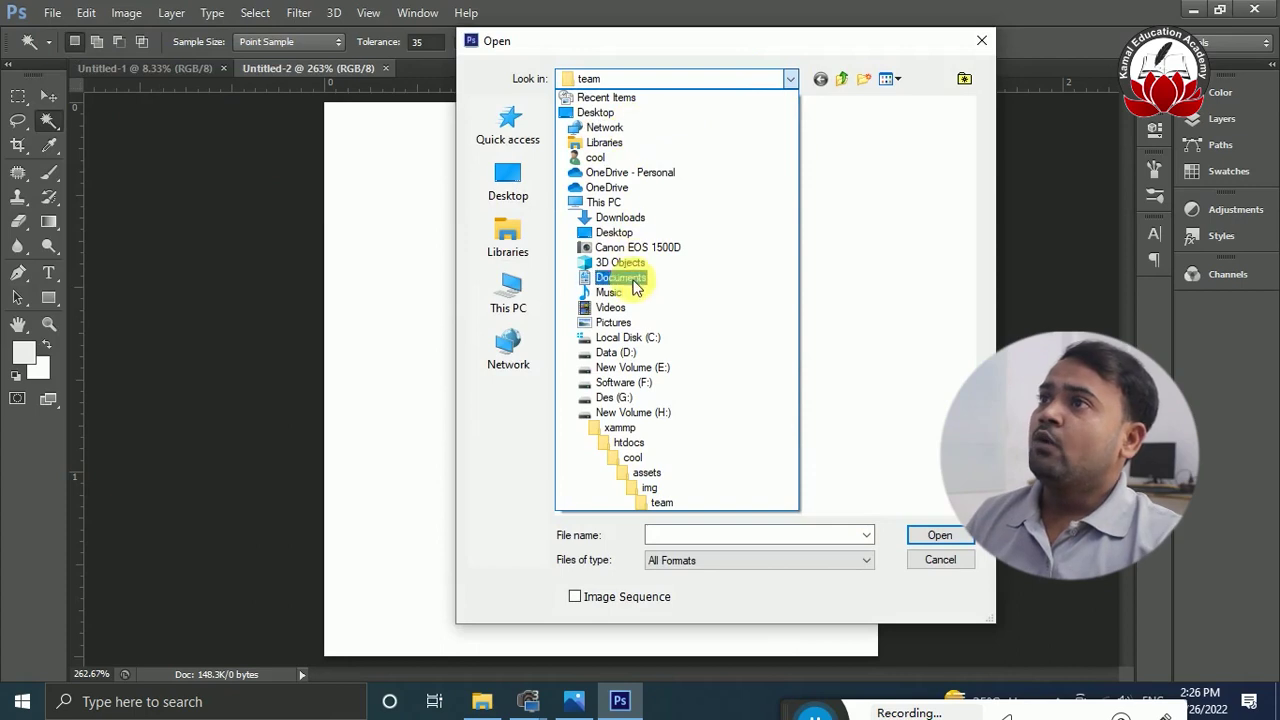
pyautogui.click(632, 217)
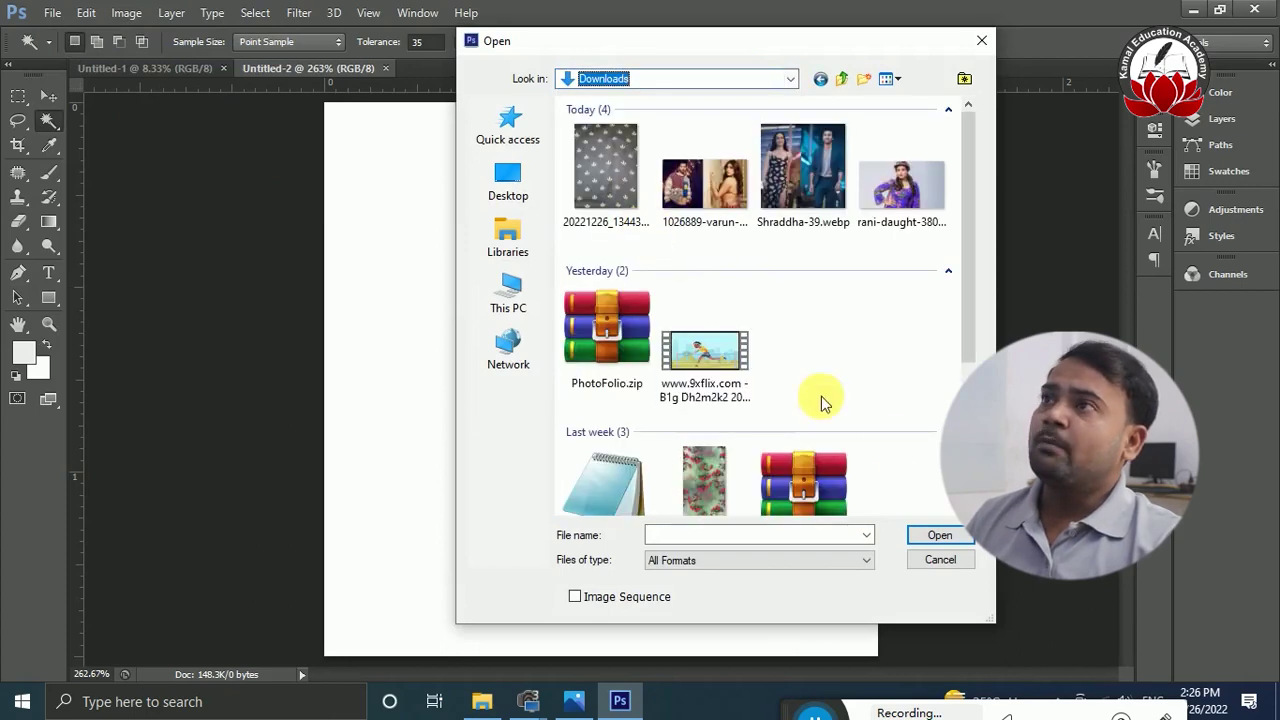
pyautogui.click(575, 156)
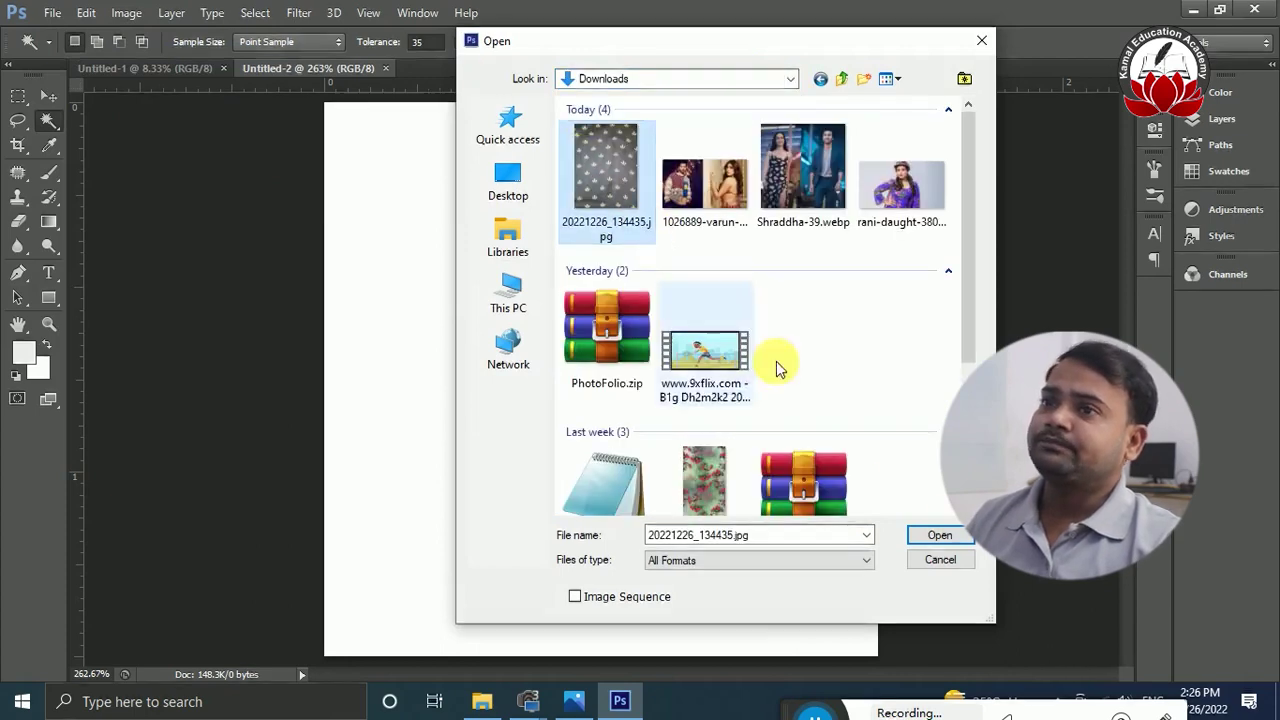
pyautogui.click(938, 533)
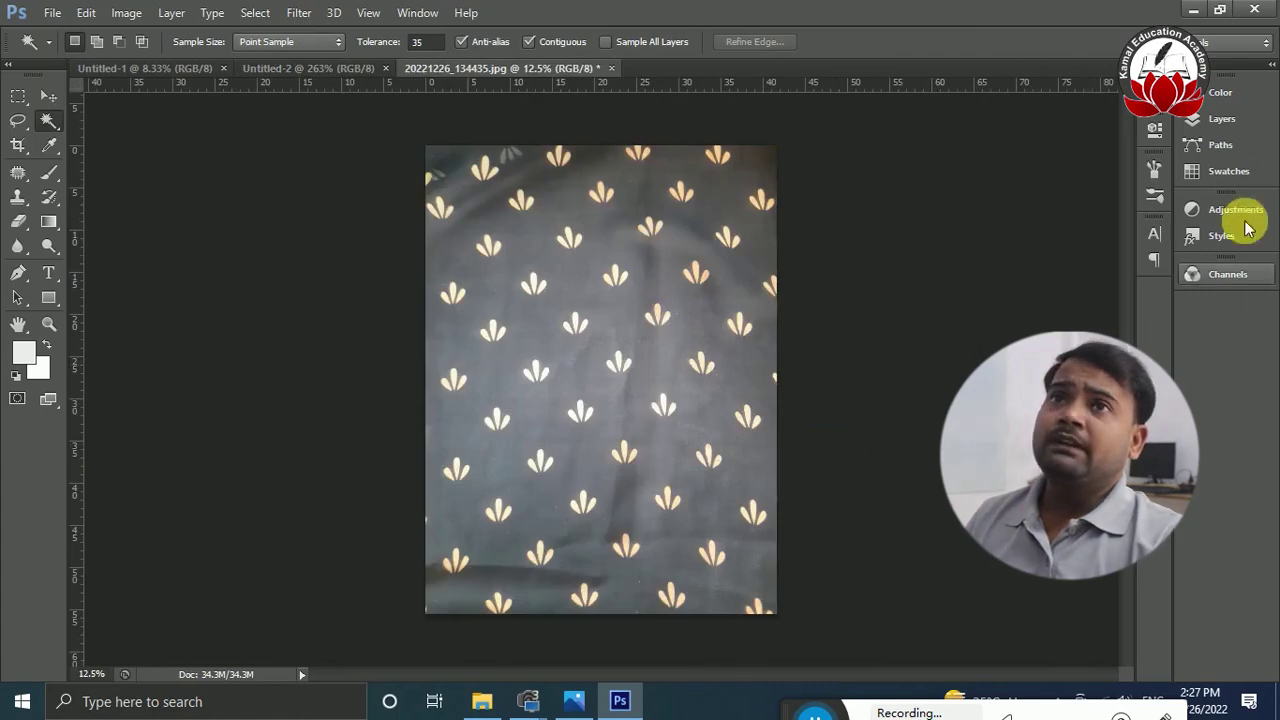
# - Unlock the fabric photo's Background layer and move the image into the Untitled-2 document
pyautogui.click(1215, 132)
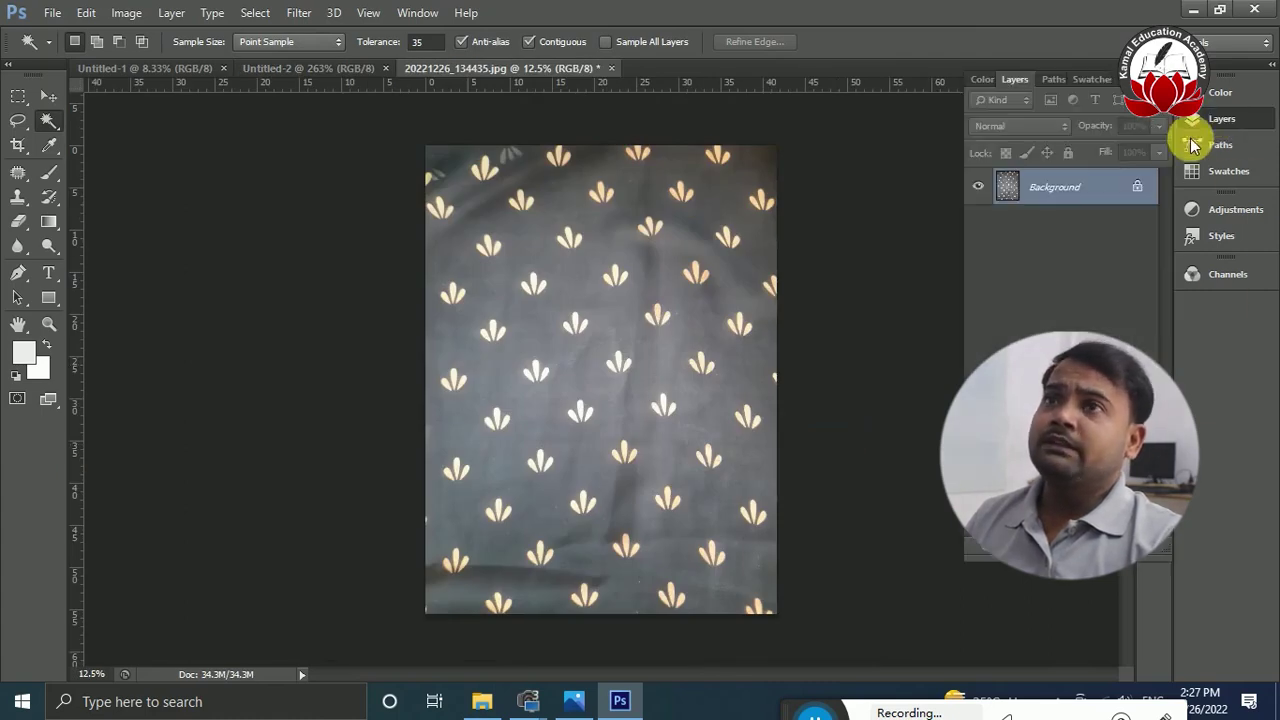
pyautogui.doubleClick(1140, 194)
pyautogui.click(805, 221)
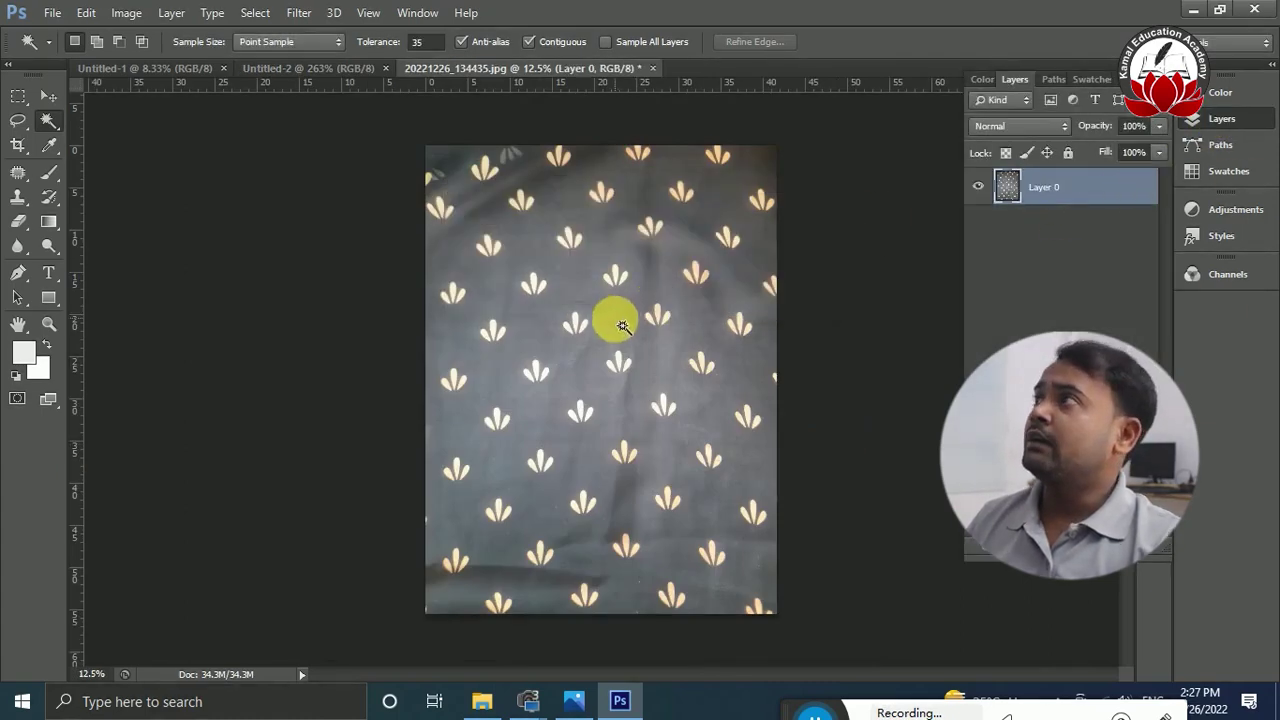
pyautogui.click(49, 95)
pyautogui.moveTo(606, 329); pyautogui.dragTo(580, 357)
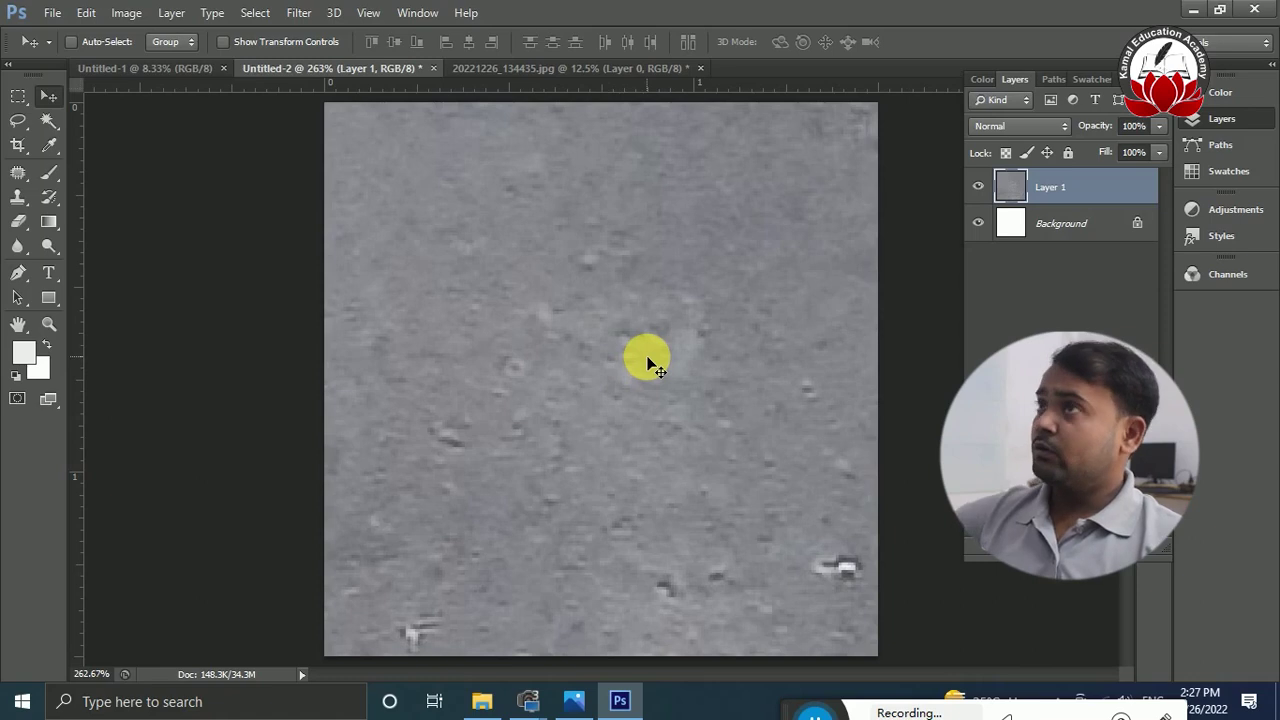
# - Scale the fabric layer down to about 14% and reposition it so the pattern covers the whole canvas
pyautogui.hotkey('ctrl', 't')
pyautogui.hotkey('ctrl', '0')
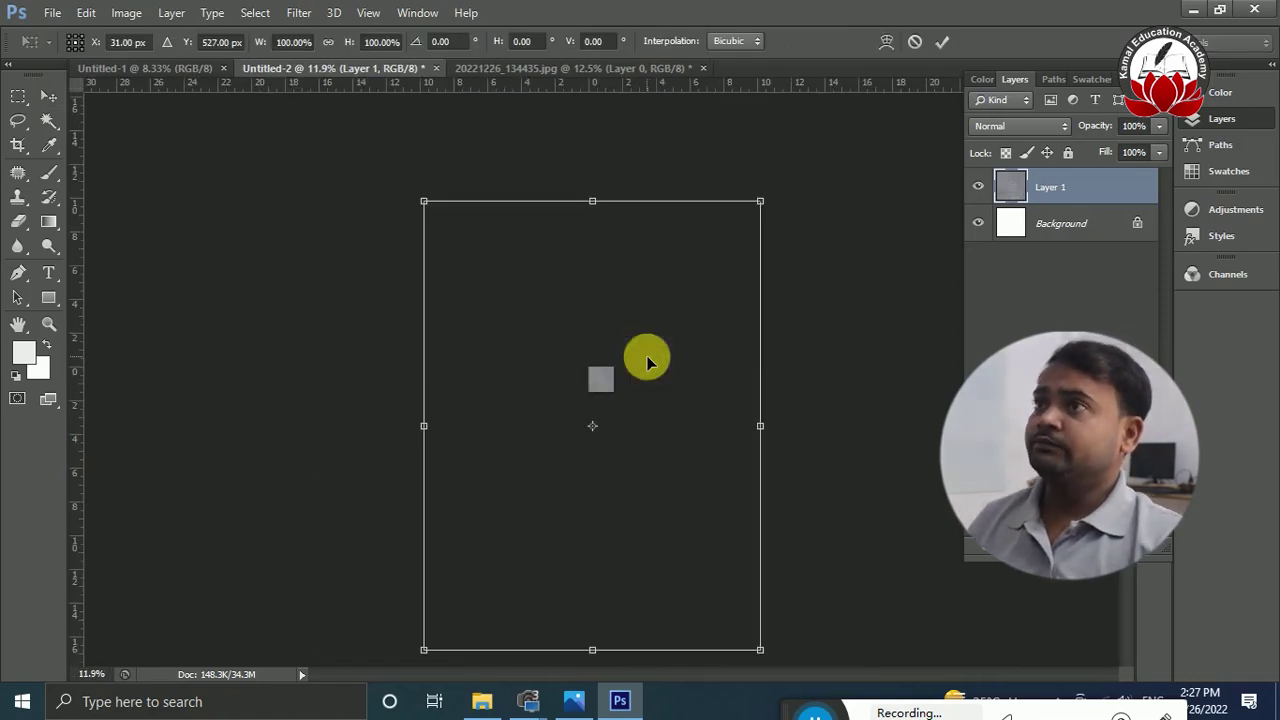
pyautogui.moveTo(764, 208); pyautogui.dragTo(598, 385)
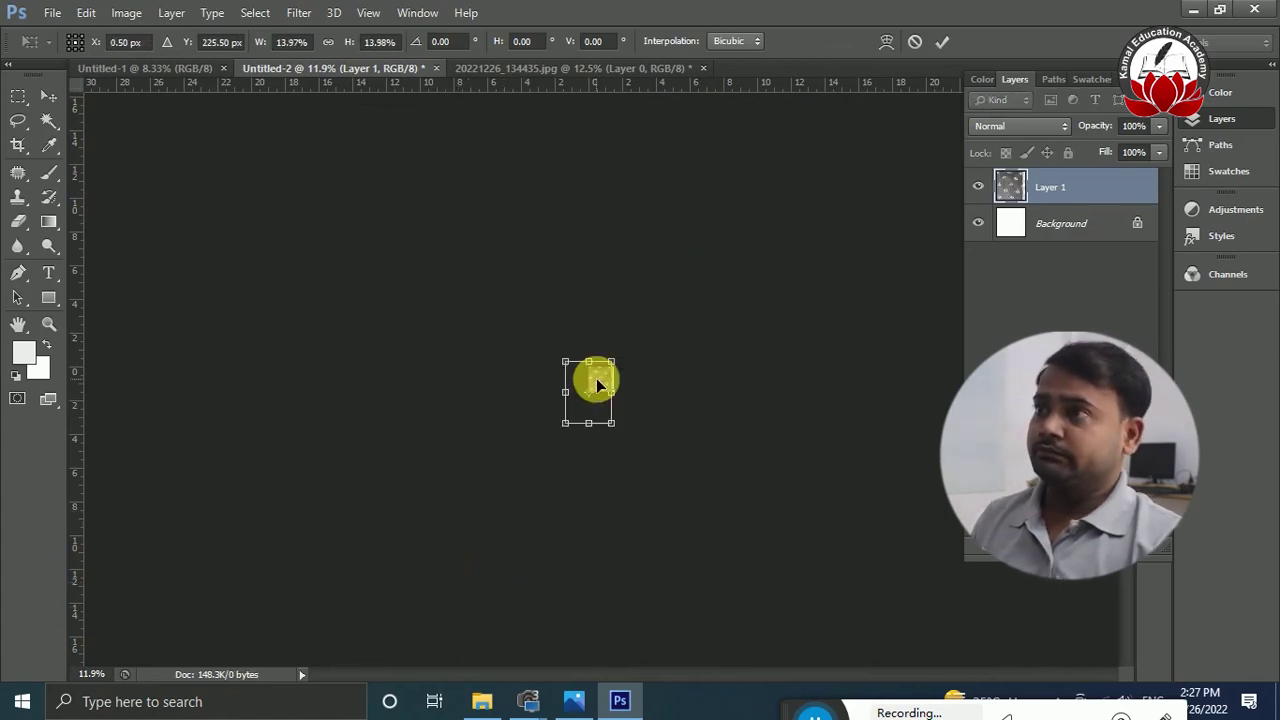
pyautogui.press('Return')
pyautogui.hotkey('ctrl', '0')
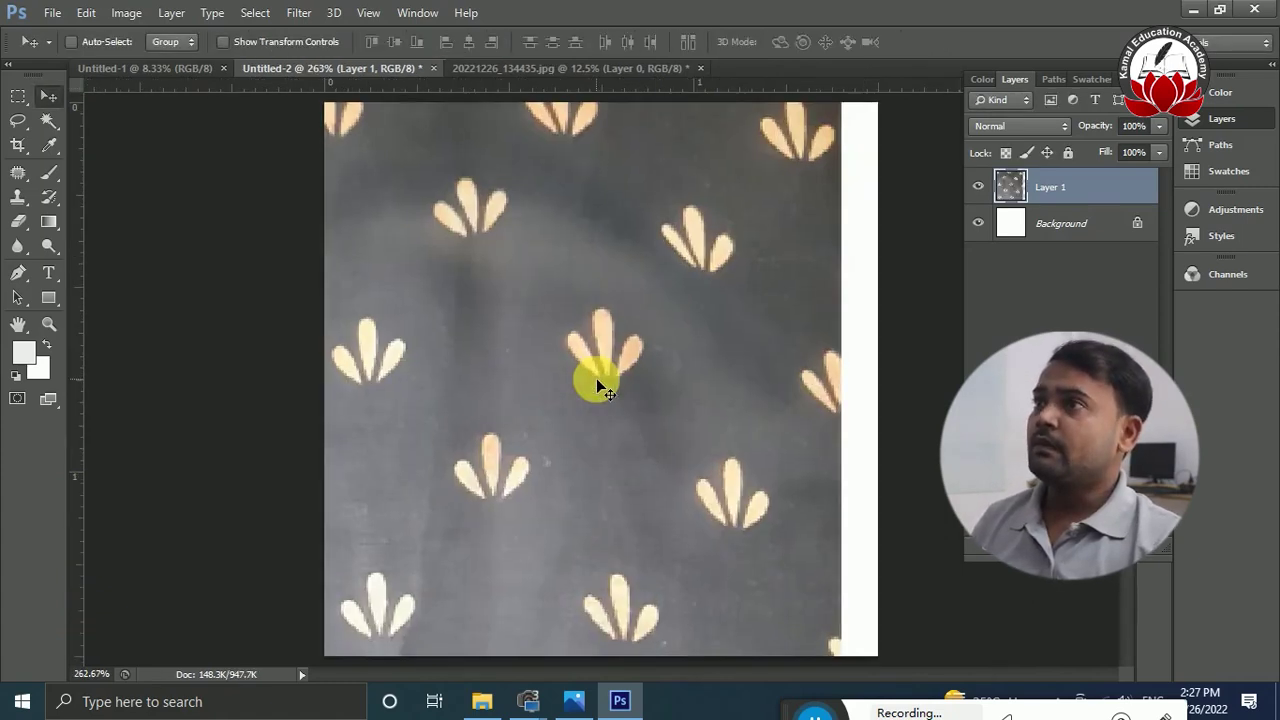
pyautogui.moveTo(553, 448); pyautogui.dragTo(777, 517)
pyautogui.moveTo(609, 417); pyautogui.dragTo(507, 375)
# - Enlarge the fabric layer to about 199% and center a single three-petal motif on the canvas
pyautogui.hotkey('ctrl', '-')
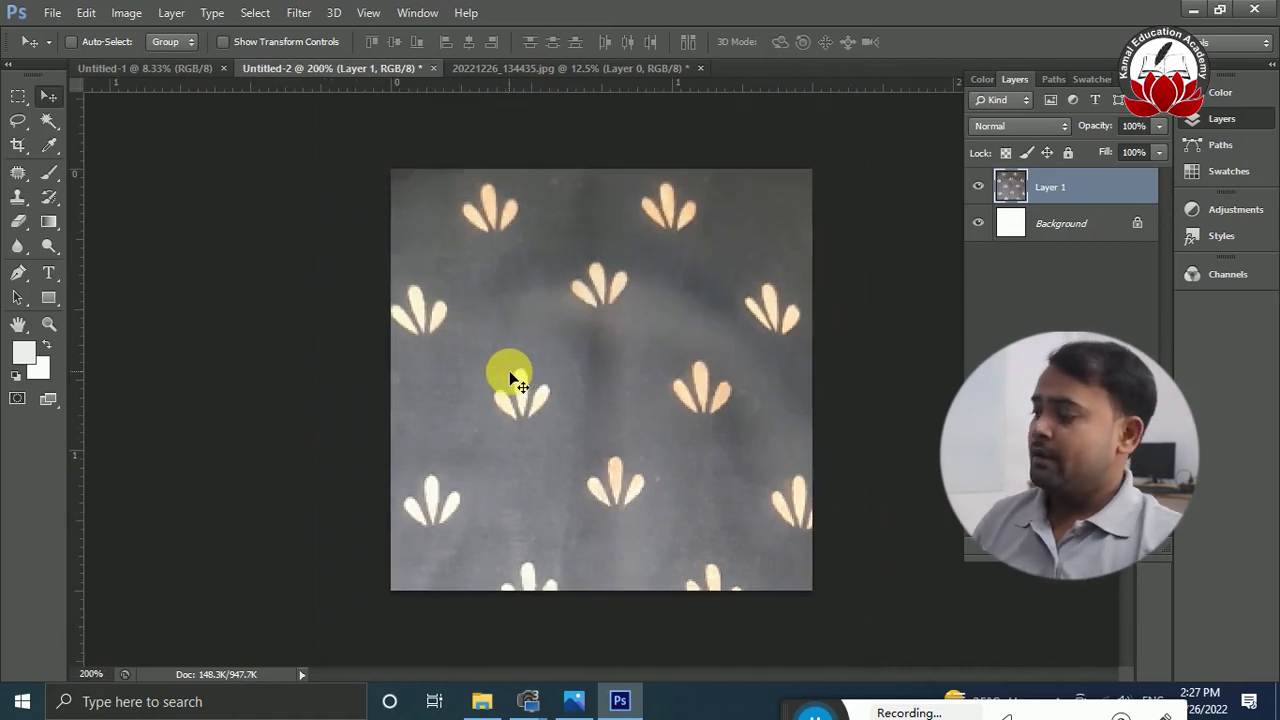
pyautogui.hotkey('ctrl', 't')
pyautogui.hotkey('ctrl', '-')
pyautogui.hotkey('ctrl', '-')
pyautogui.hotkey('ctrl', '-')
pyautogui.moveTo(628, 452); pyautogui.dragTo(886, 126)
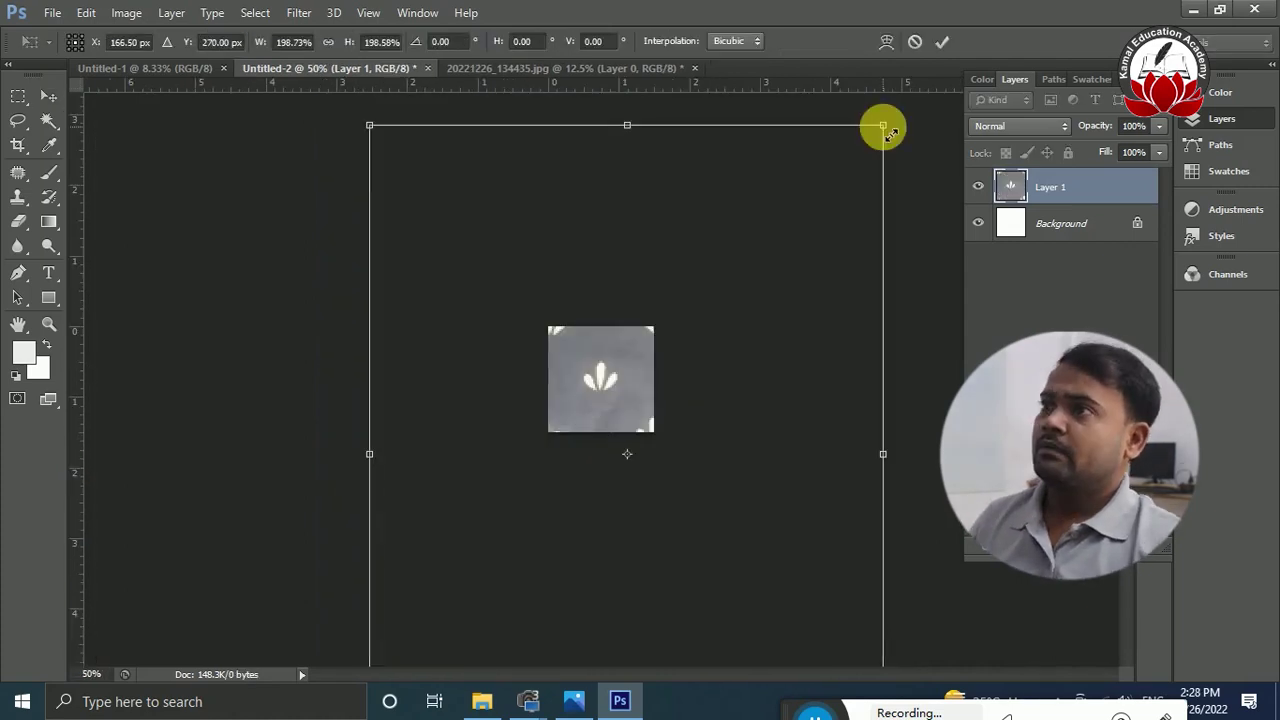
pyautogui.press('Return')
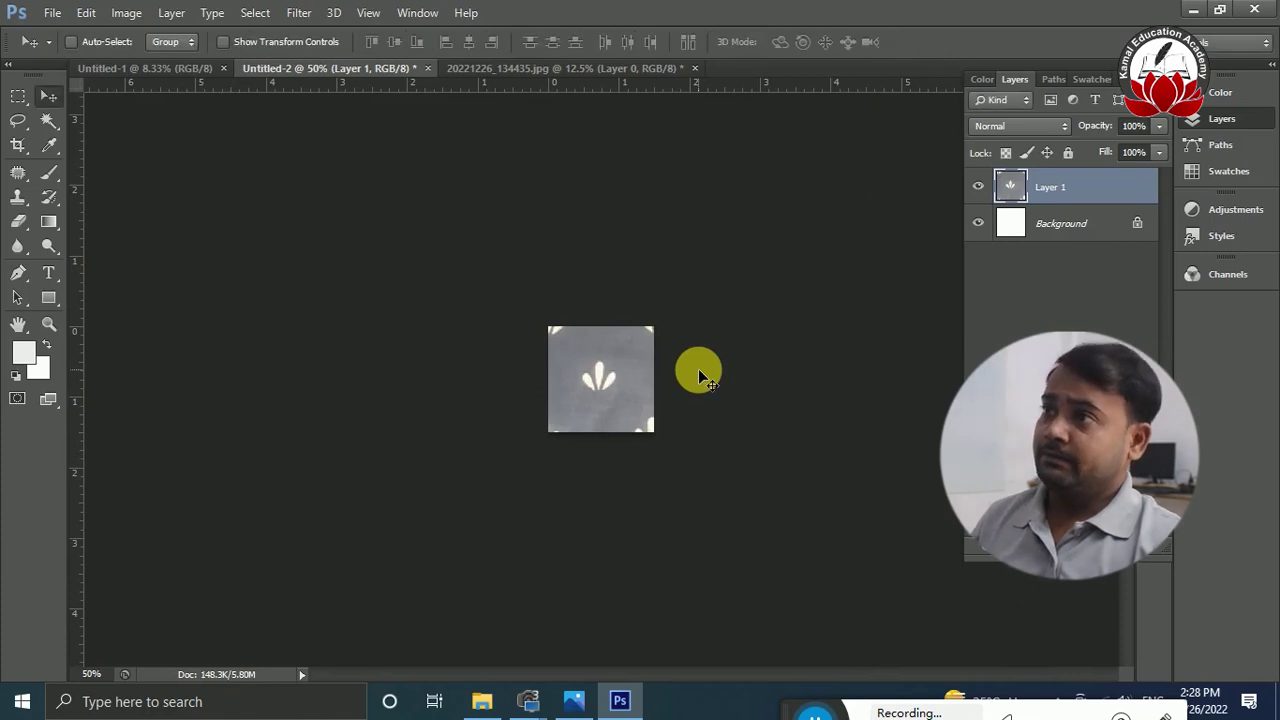
pyautogui.hotkey('ctrl', '0')
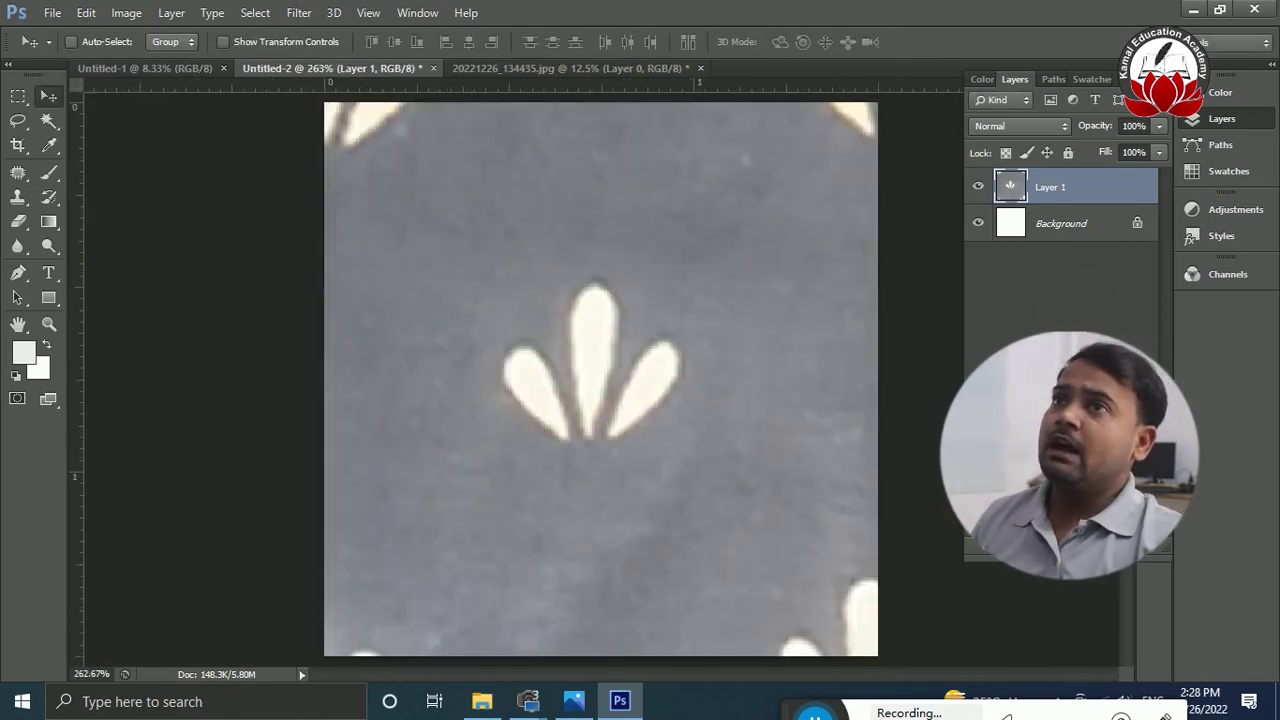
# - On a new layer, trace the motif's left petal with the Pen tool and convert the closed path to a selection
pyautogui.hotkey('ctrl', 'shift', 'alt', 'n')
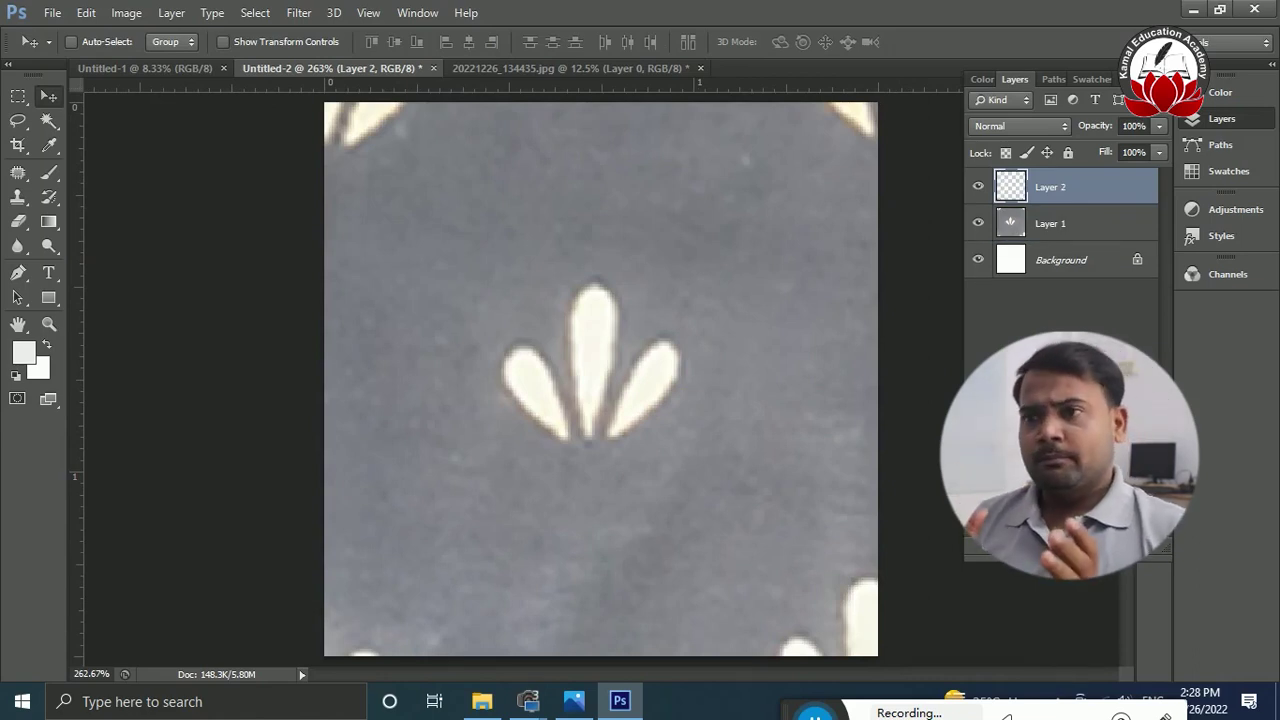
pyautogui.click(17, 273)
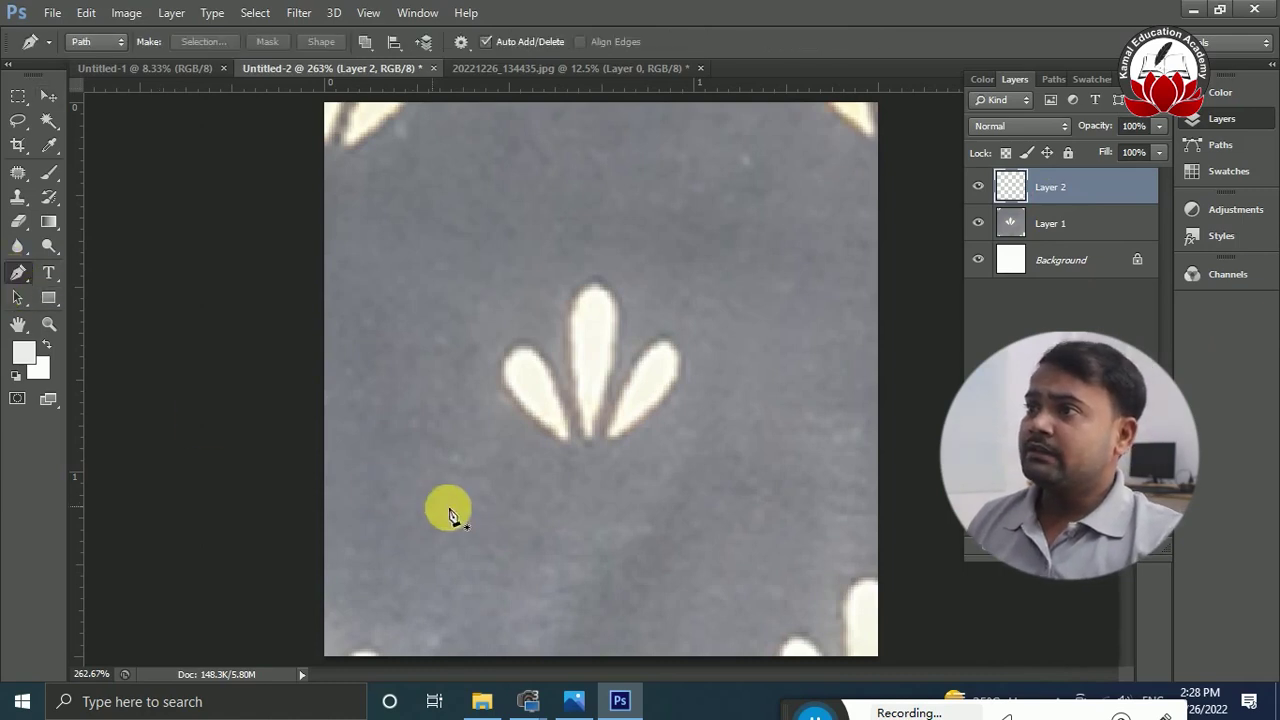
pyautogui.click(567, 441)
pyautogui.moveTo(503, 357); pyautogui.dragTo(510, 303)
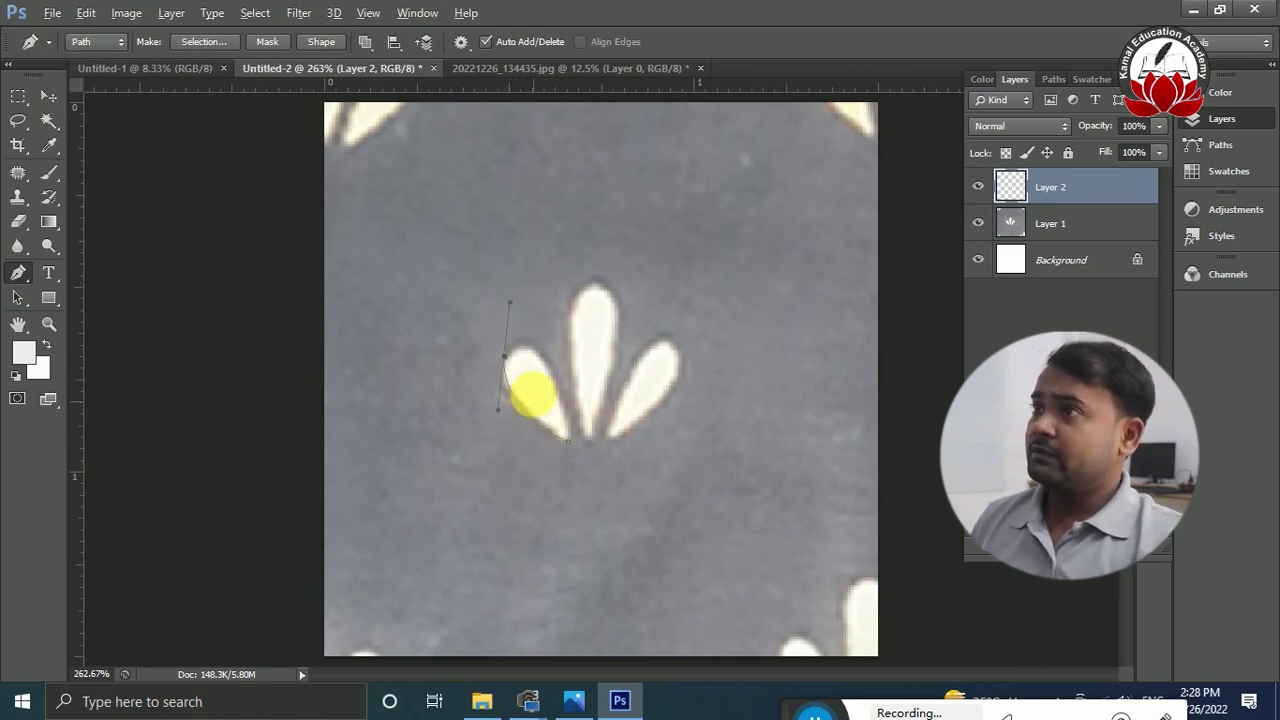
pyautogui.click(567, 441)
pyautogui.moveTo(588, 424); pyautogui.dragTo(600, 590)
pyautogui.press('Return')
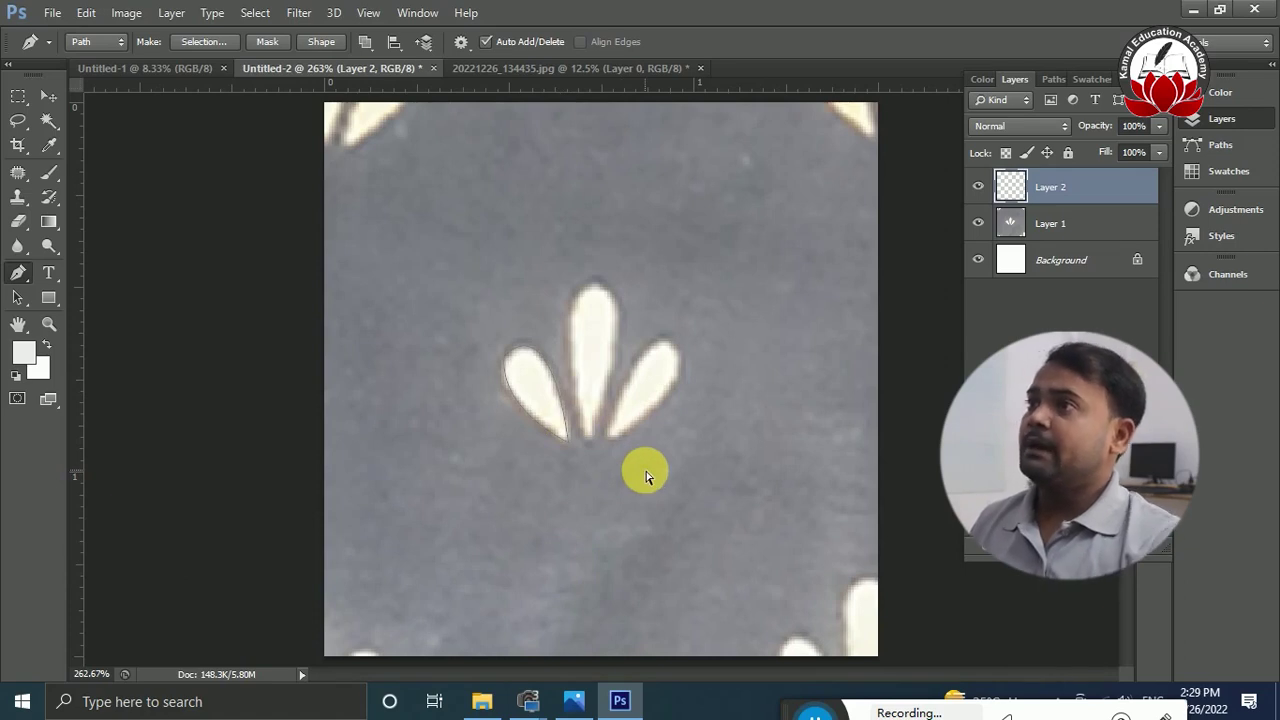
pyautogui.hotkey('ctrl', 'Return')
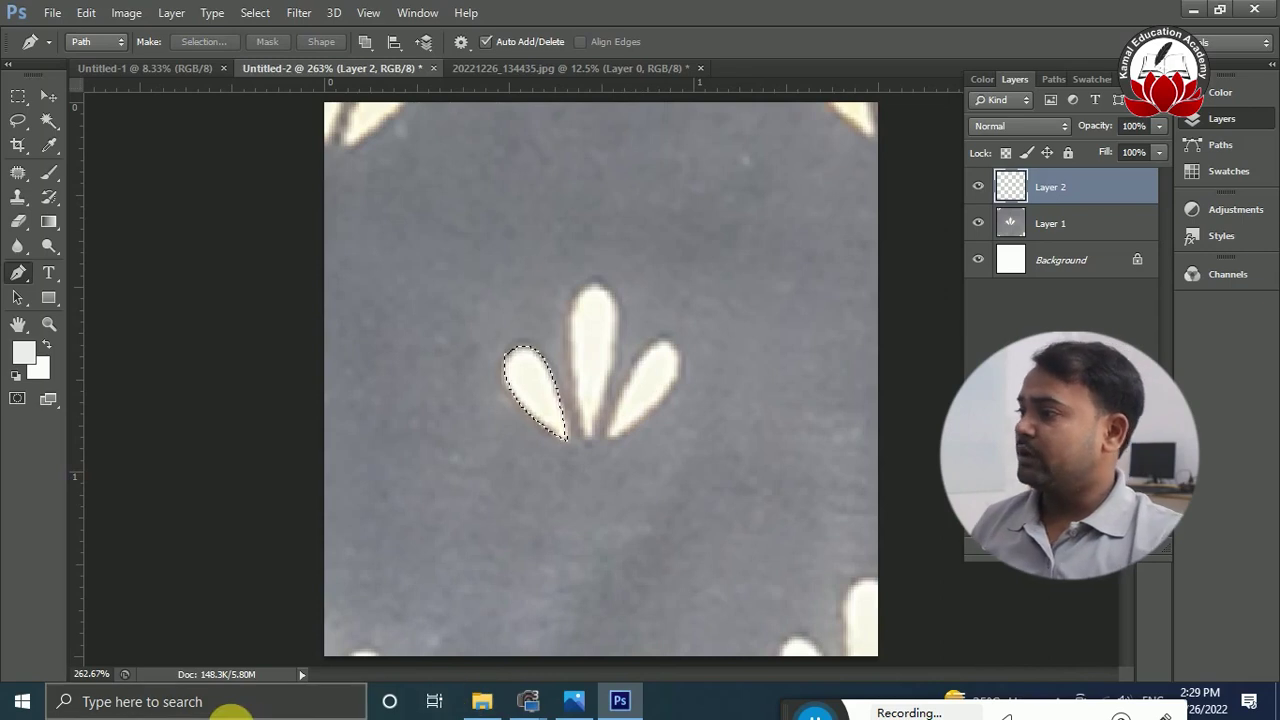
# - Switch to Google Chrome and go to google.com
pyautogui.click(229, 703)
pyautogui.write('ch')
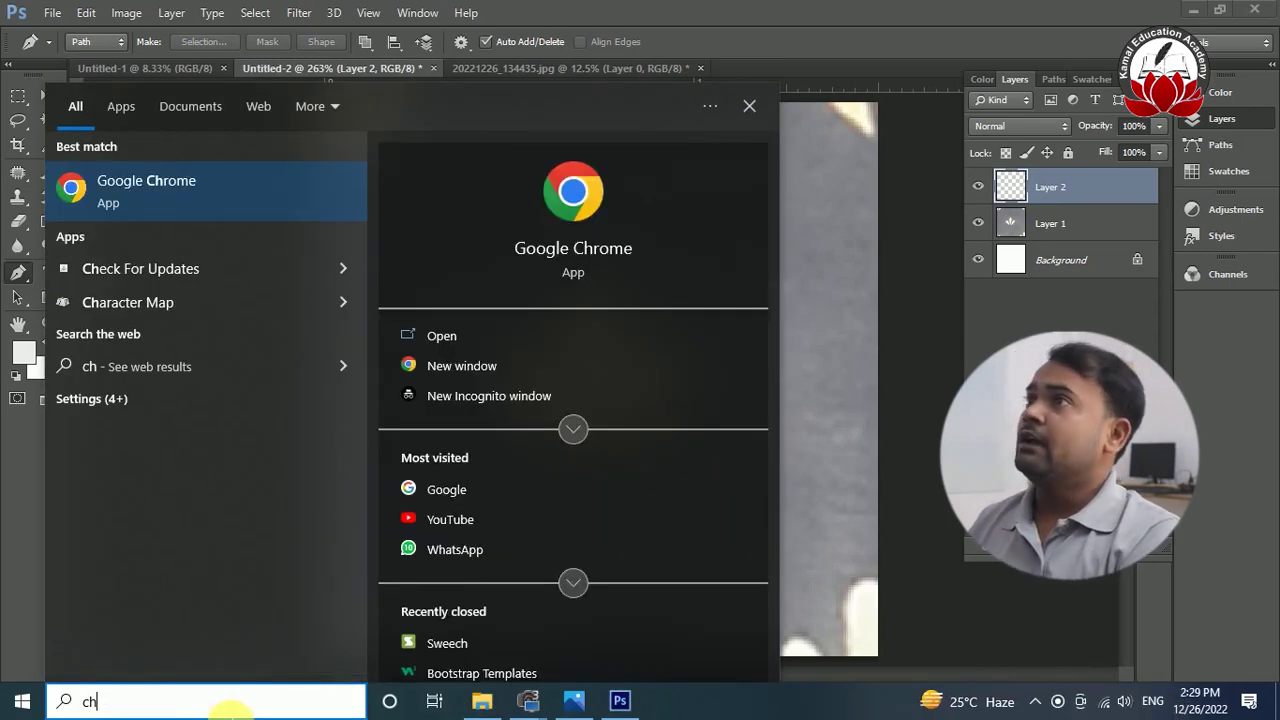
pyautogui.press('Return')
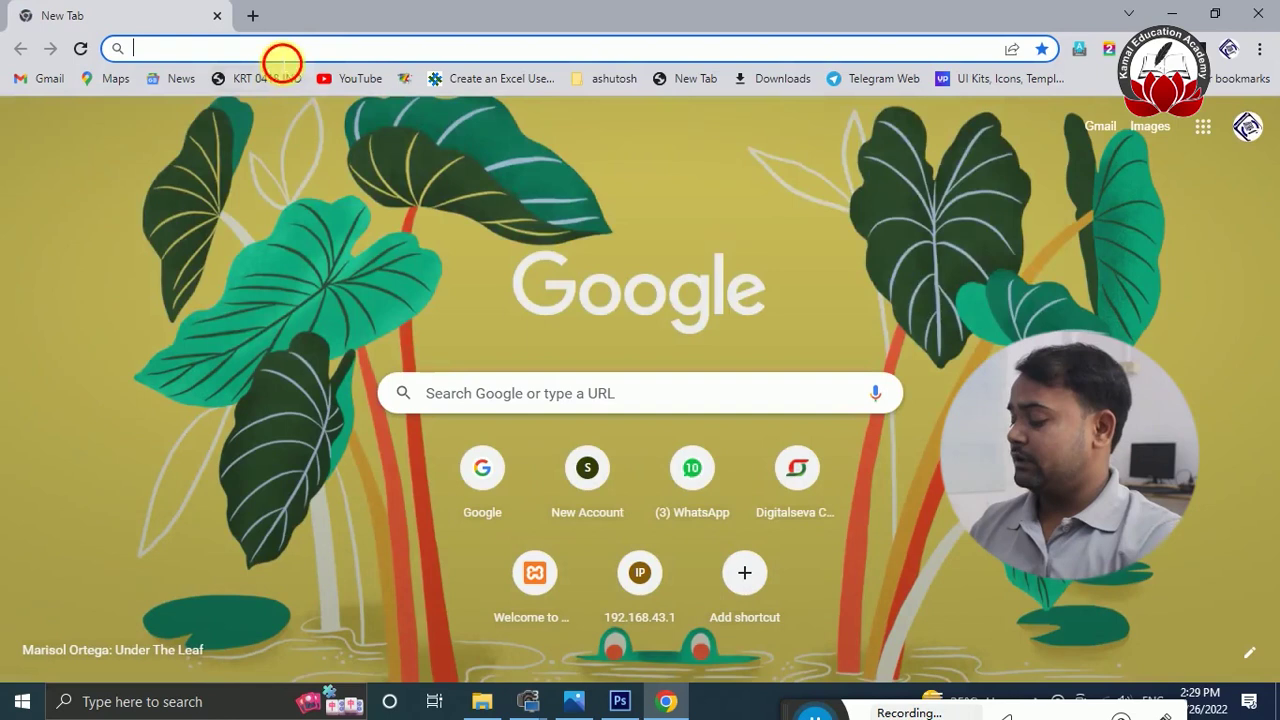
pyautogui.click(281, 52)
pyautogui.write('google.com')
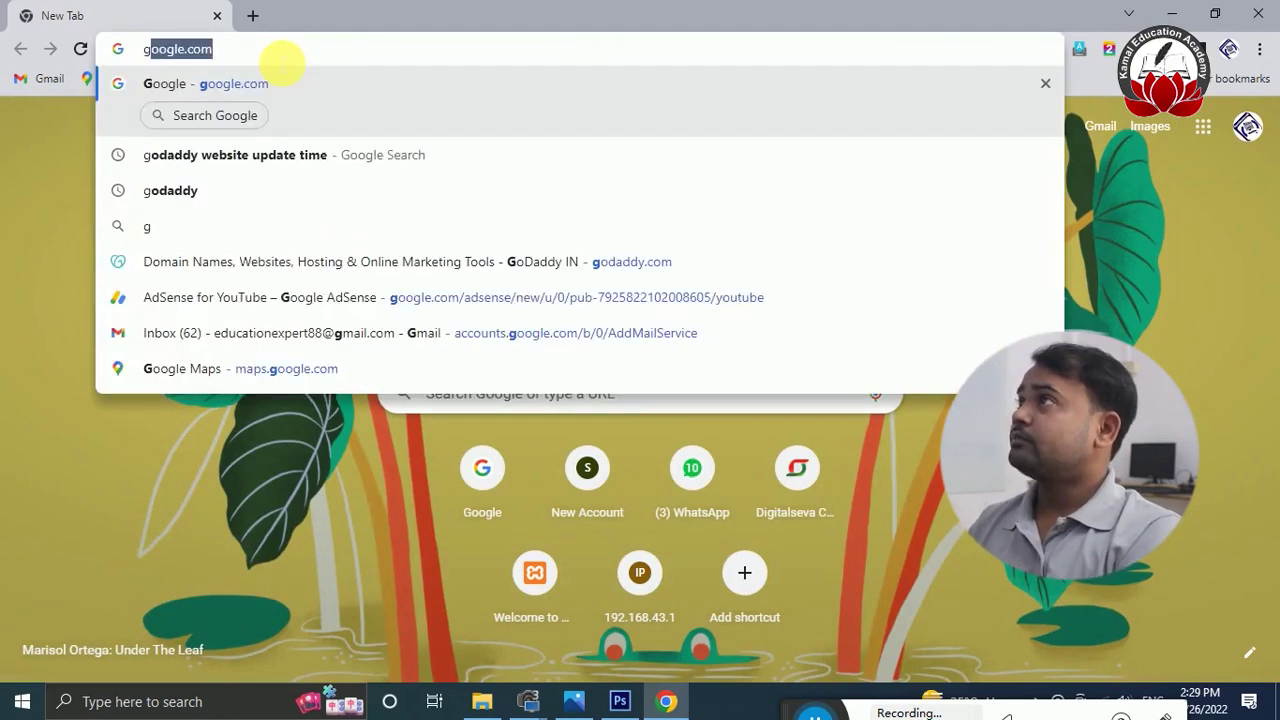
pyautogui.press('Return')
# - Search Google for "golden color hex code" and copy the hex code #FFD700 from the results
pyautogui.write('golden ')
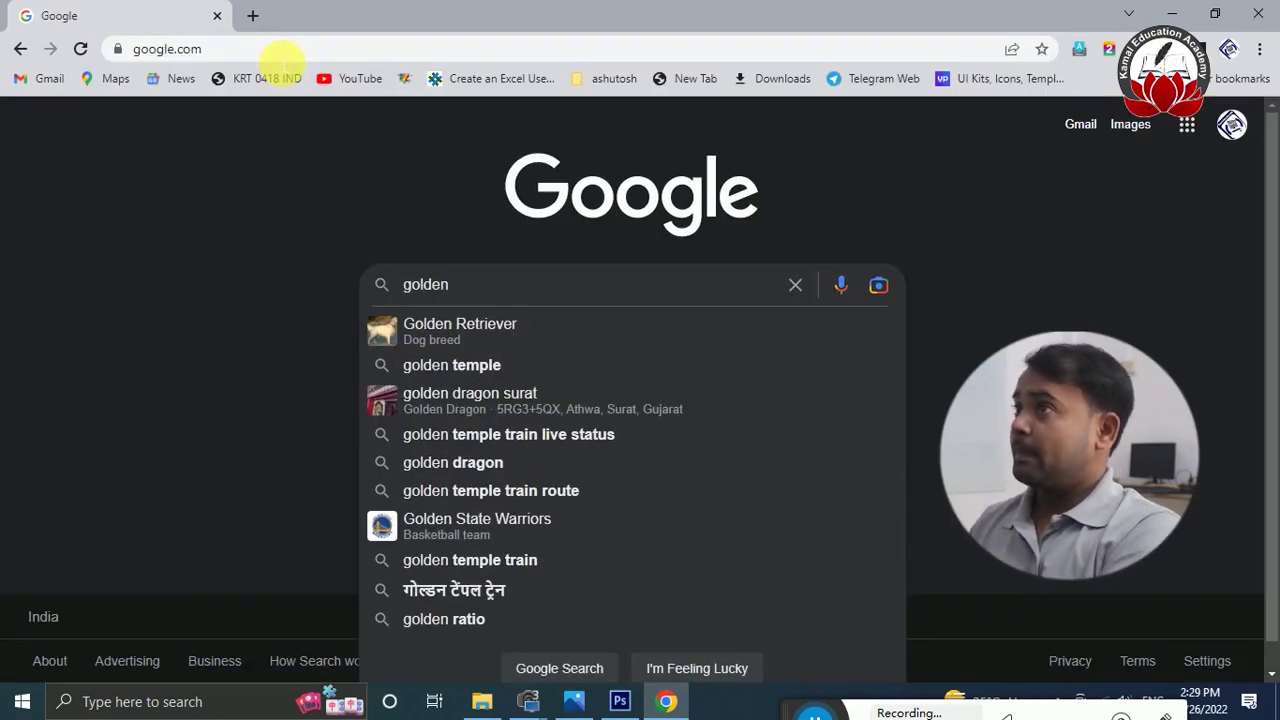
pyautogui.write('color hex code')
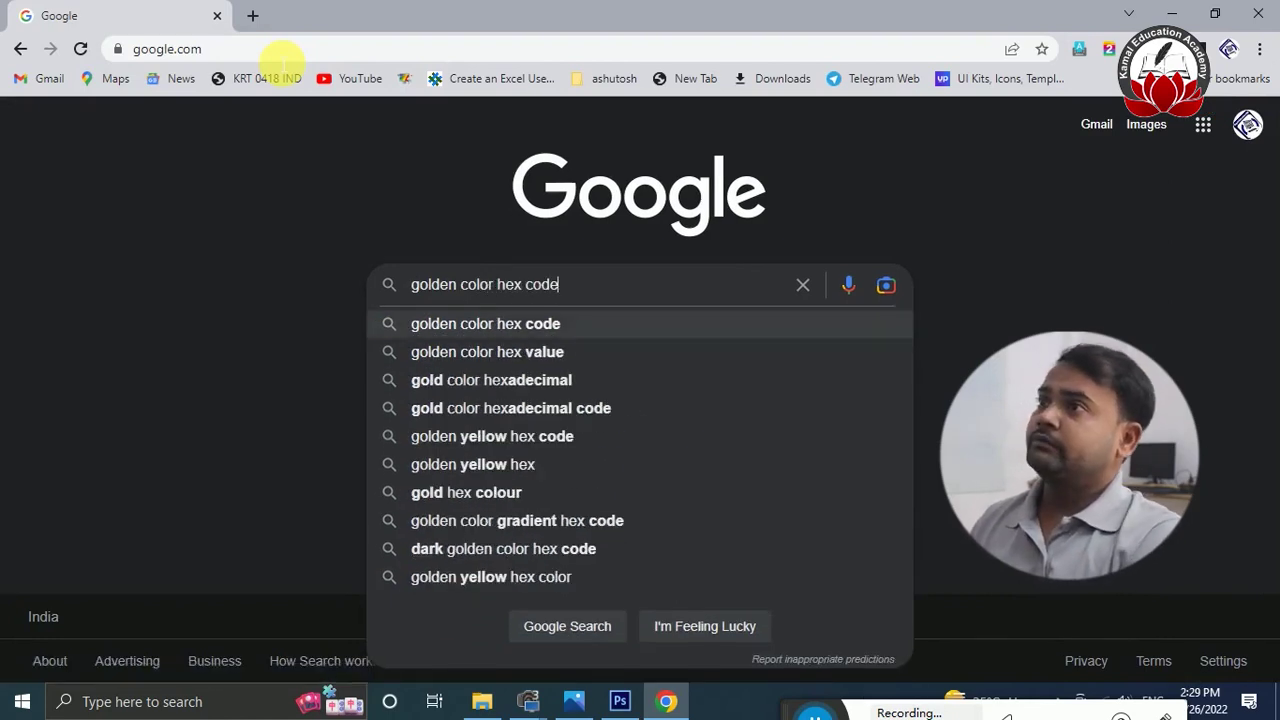
pyautogui.press('Return')
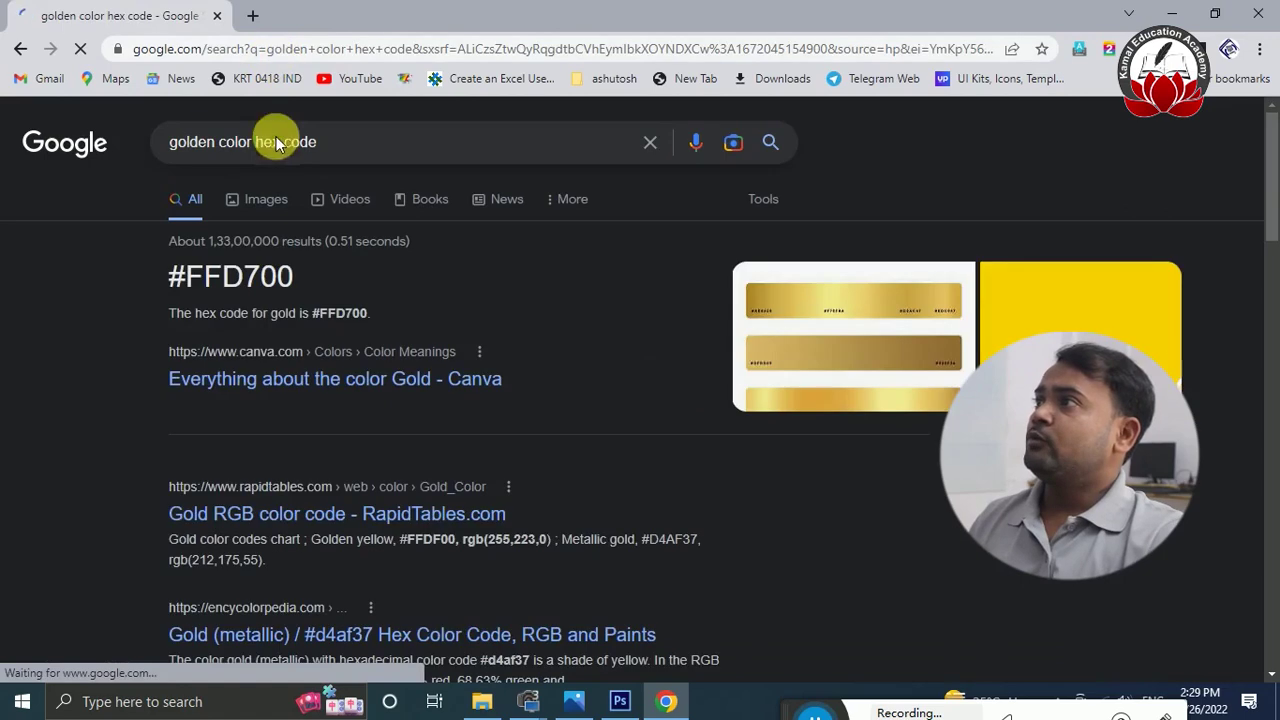
pyautogui.moveTo(165, 284); pyautogui.dragTo(339, 285)
pyautogui.hotkey('ctrl', 'c')
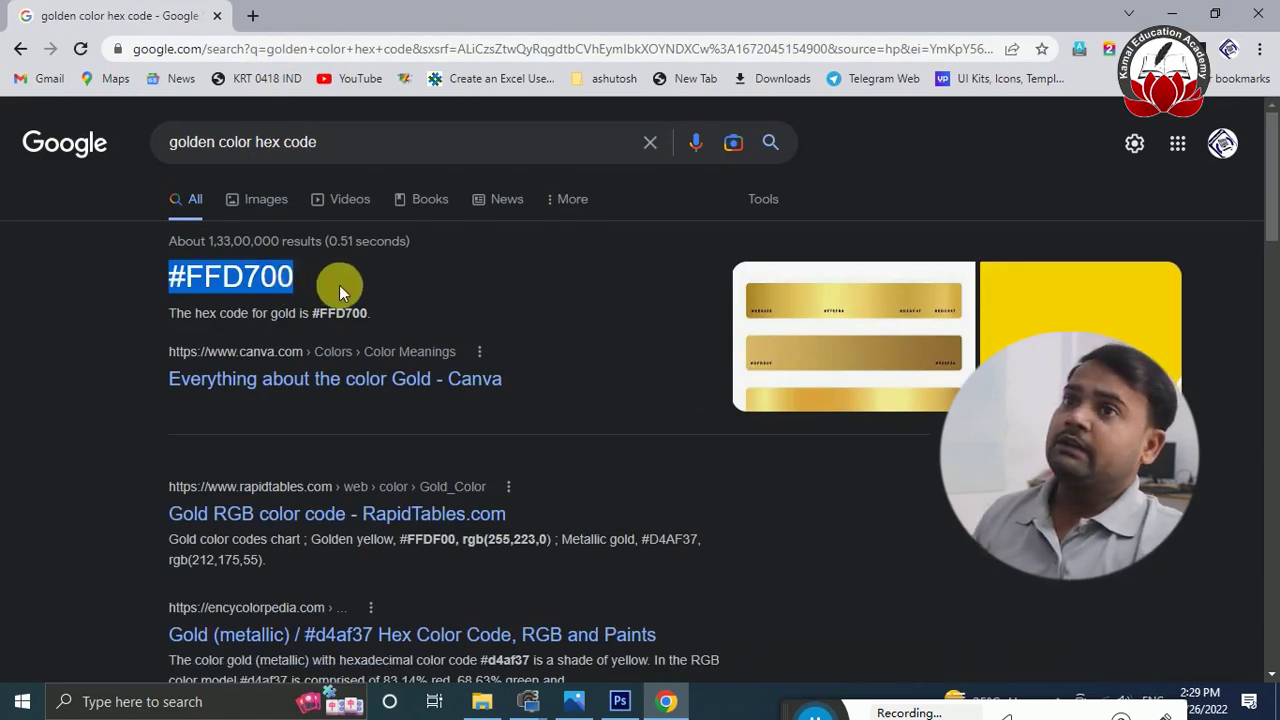
# - Switch back to Photoshop, set the foreground color to a slightly lighter shade of #FFD700, and fill the left petal selection with it
pyautogui.hotkey('alt', 'Tab')
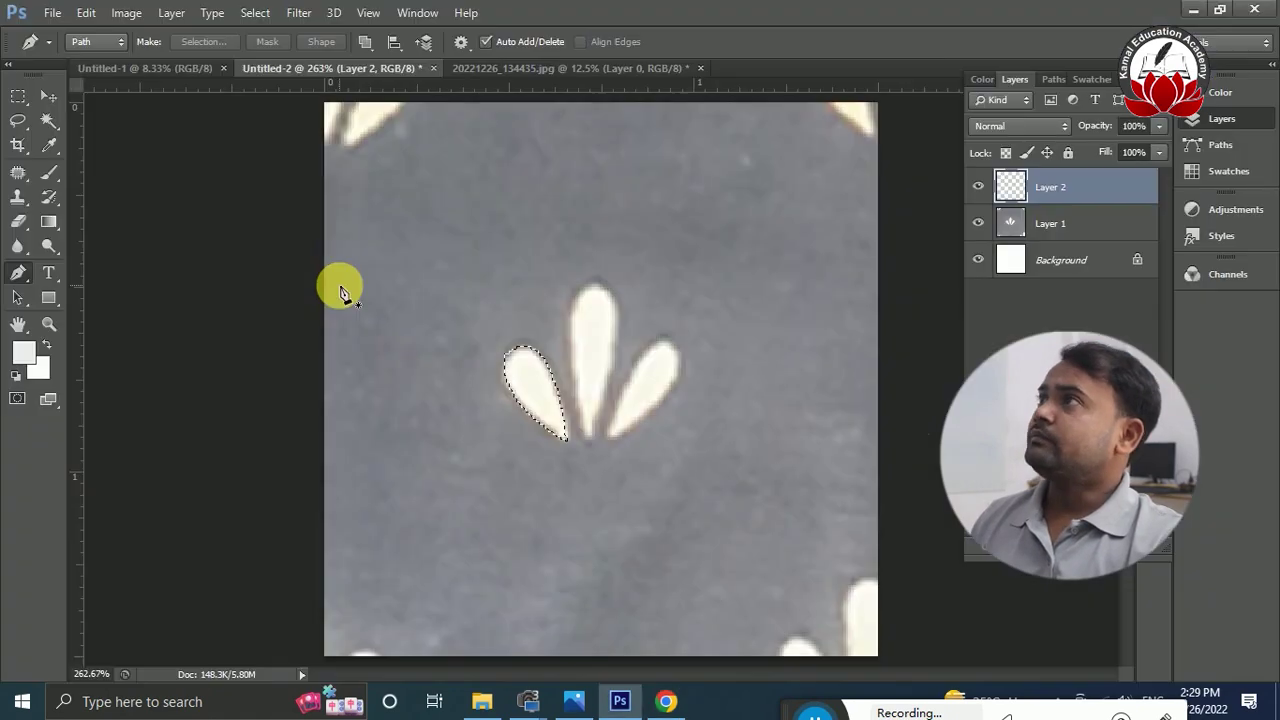
pyautogui.click(26, 353)
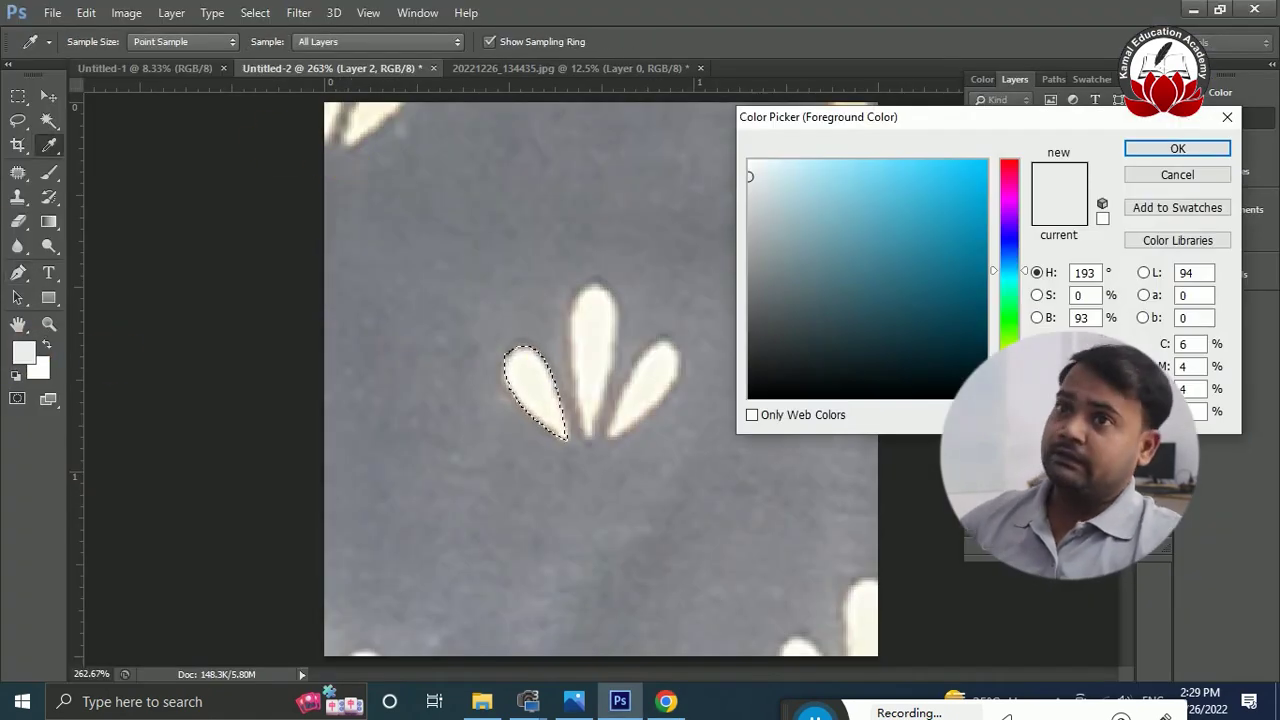
pyautogui.hotkey('ctrl', 'v')
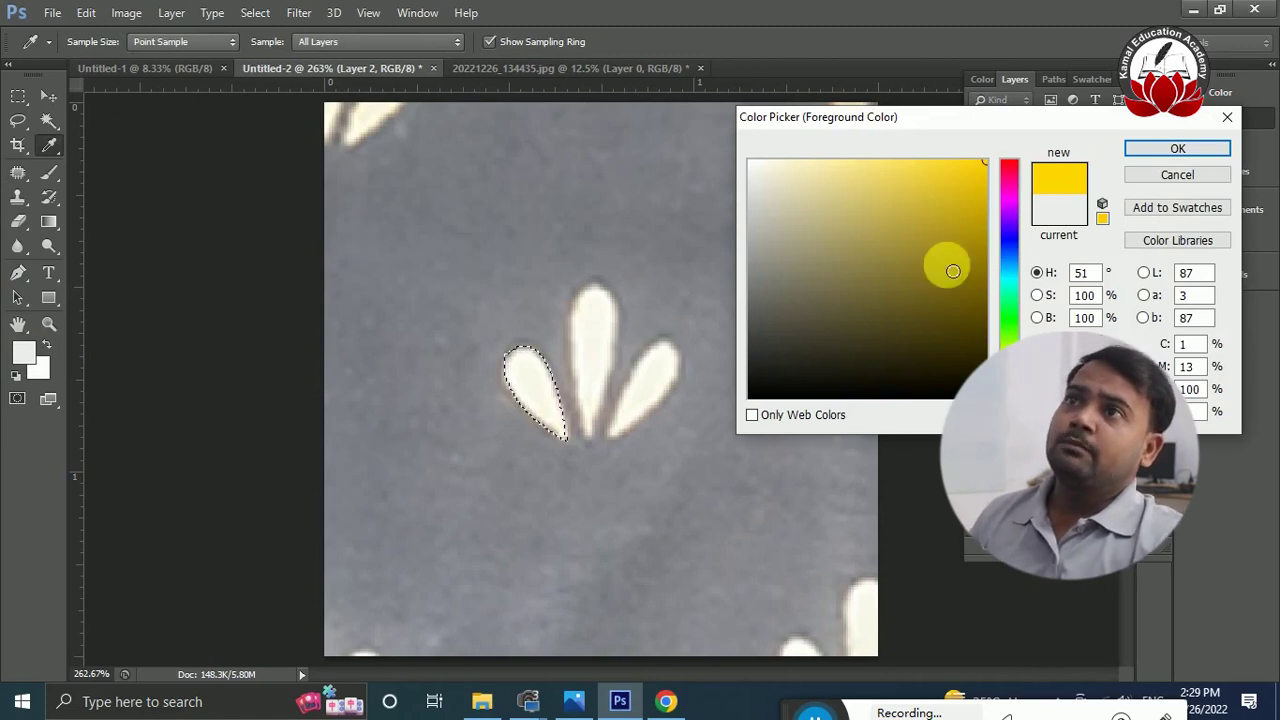
pyautogui.click(928, 160)
pyautogui.click(1179, 149)
pyautogui.press('p')
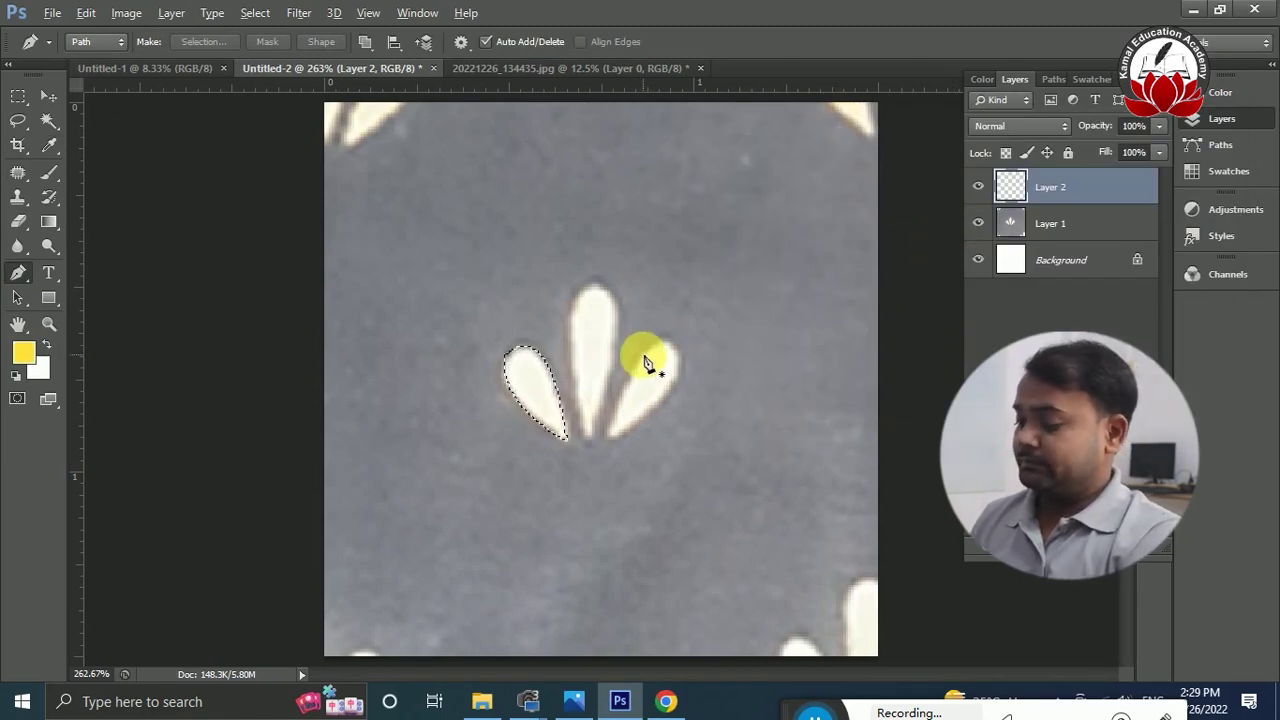
pyautogui.hotkey('alt', 'BackSpace')
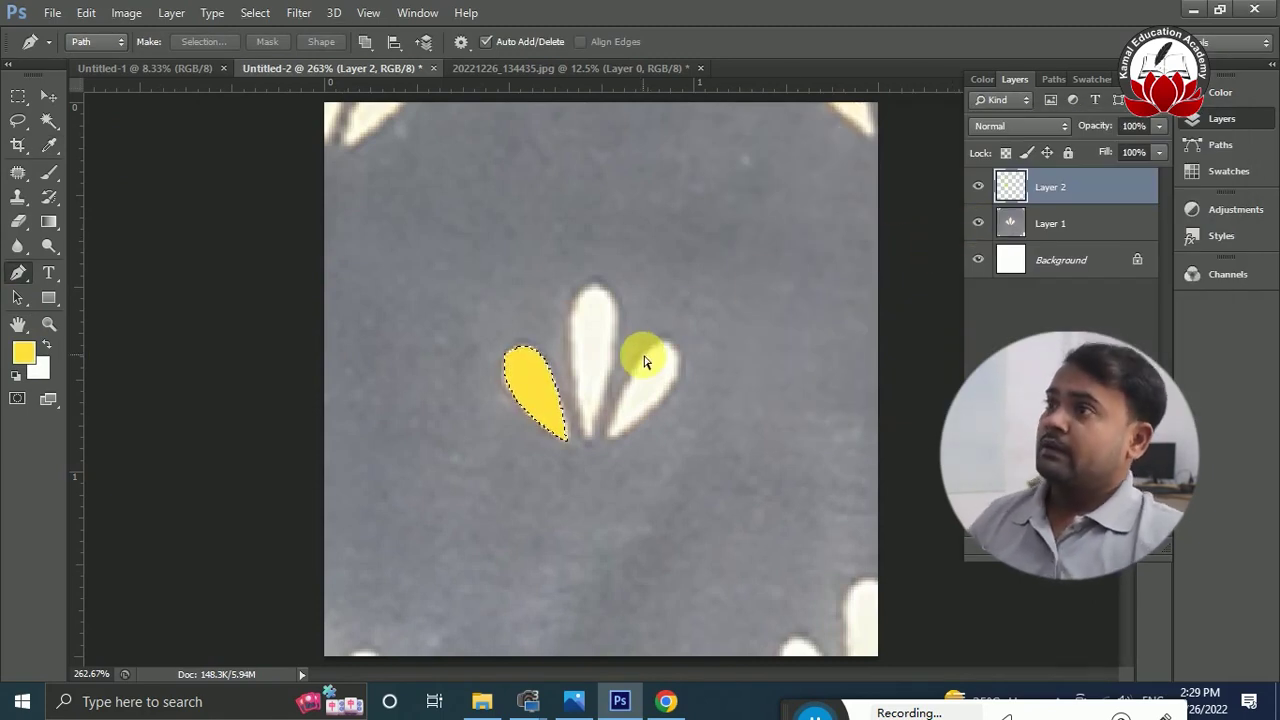
# - Trace the motif's middle petal with the Pen tool, convert the path to a selection, and fill it with the yellow foreground color
pyautogui.click(586, 439)
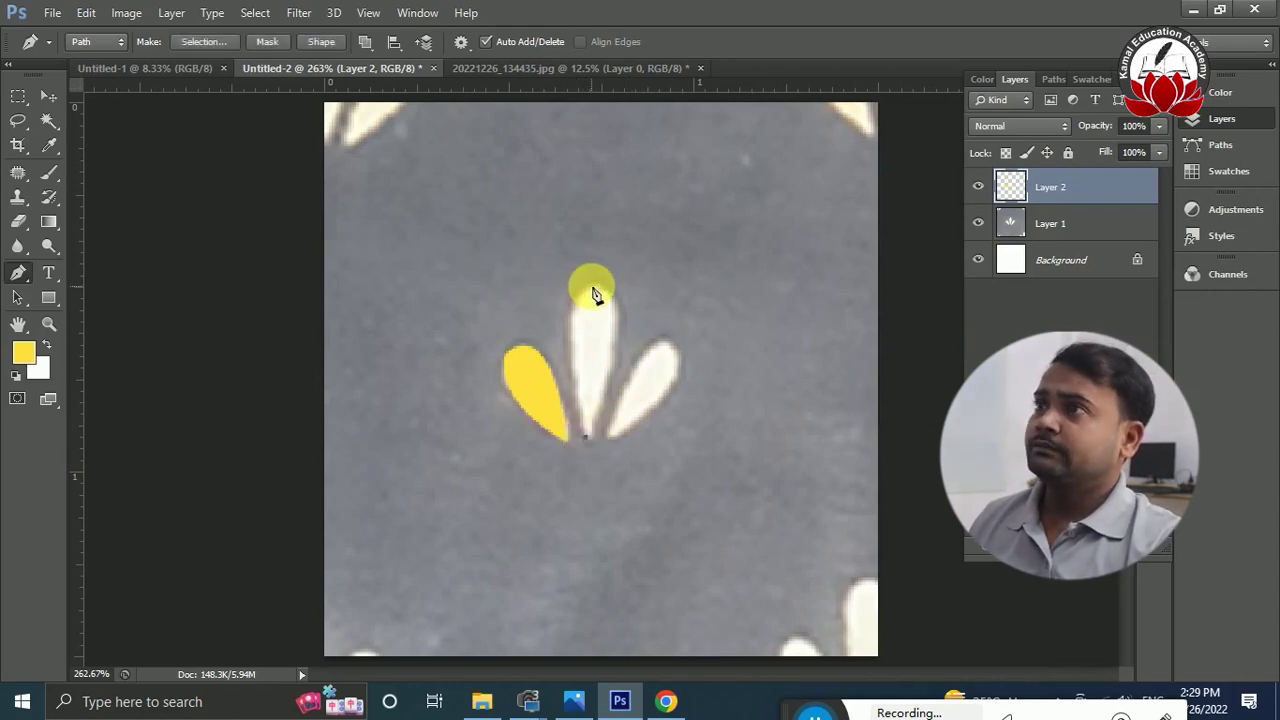
pyautogui.click(596, 284)
pyautogui.moveTo(596, 284); pyautogui.dragTo(651, 241)
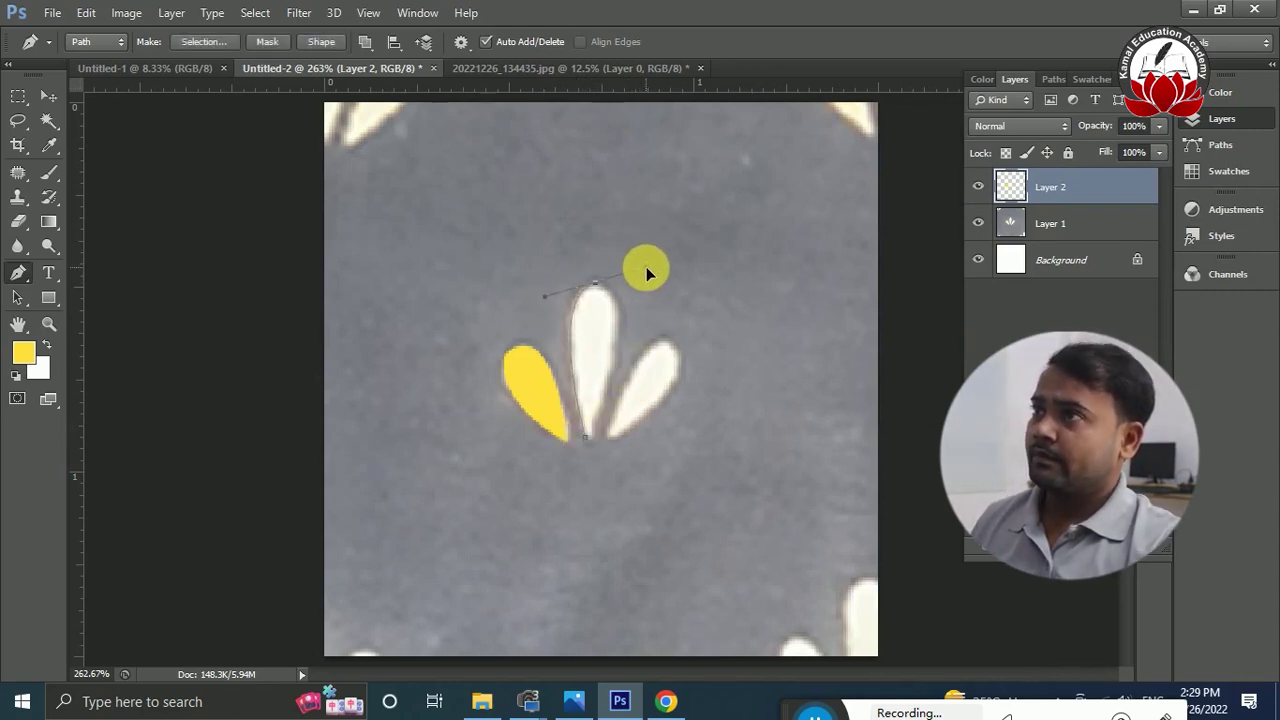
pyautogui.keyDown('alt'); pyautogui.click(597, 286); pyautogui.keyUp('alt')
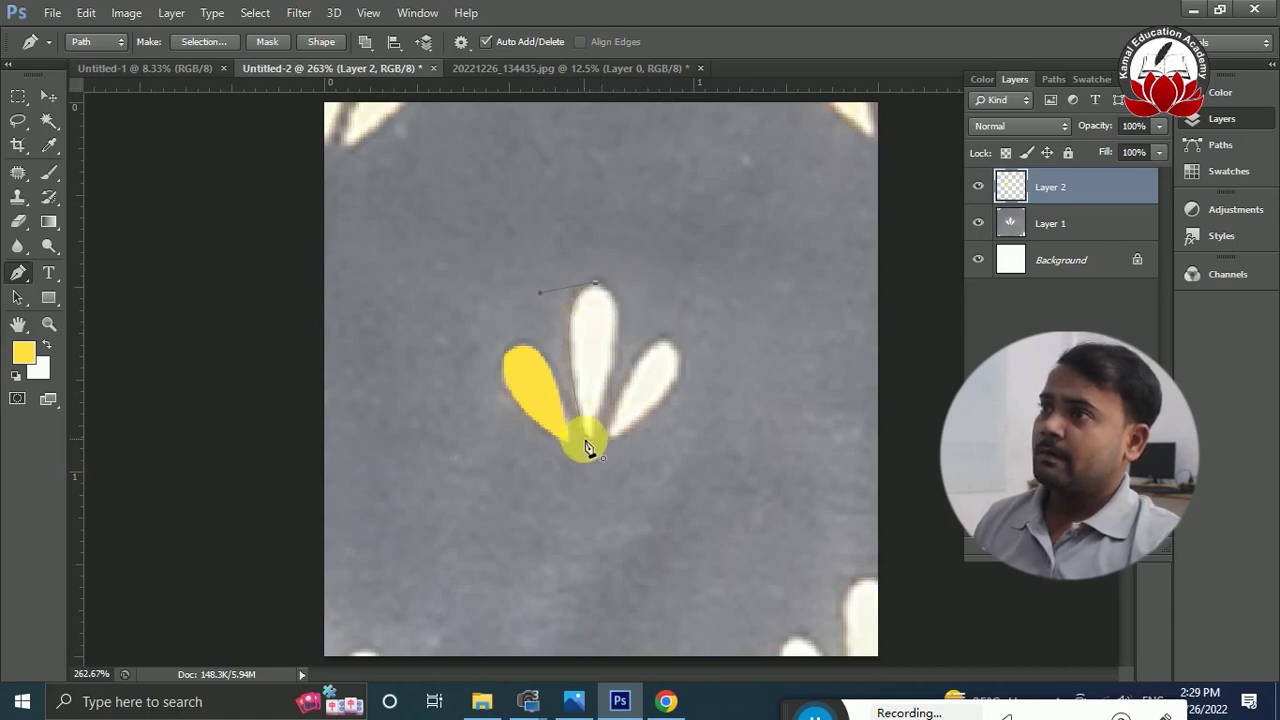
pyautogui.moveTo(535, 496); pyautogui.dragTo(517, 576)
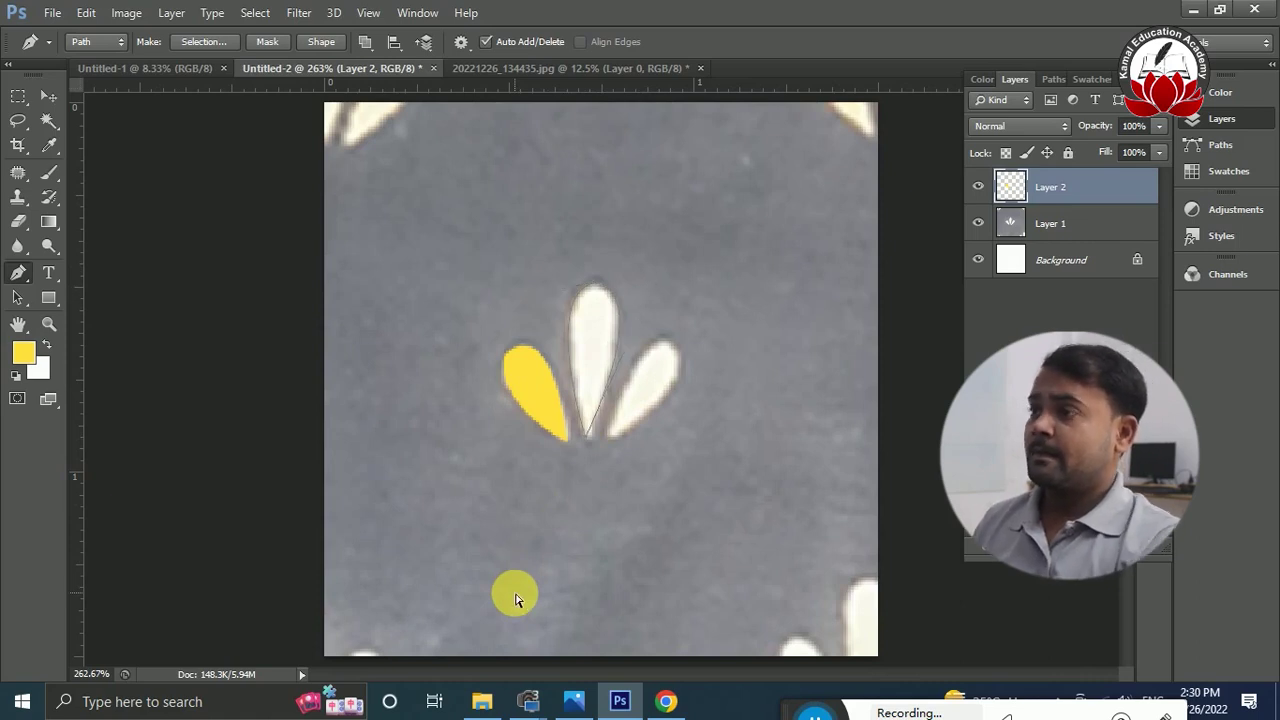
pyautogui.hotkey('ctrl', 'Return')
pyautogui.hotkey('alt', 'BackSpace')
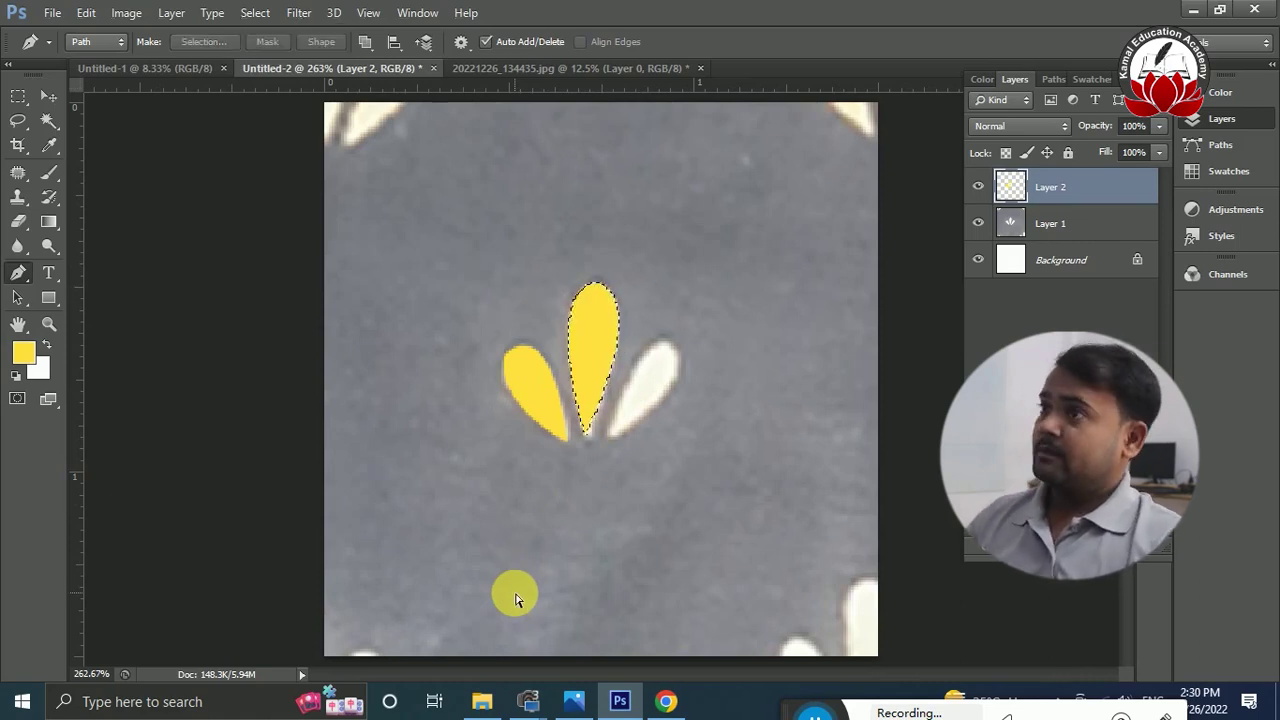
pyautogui.hotkey('ctrl', 'd')
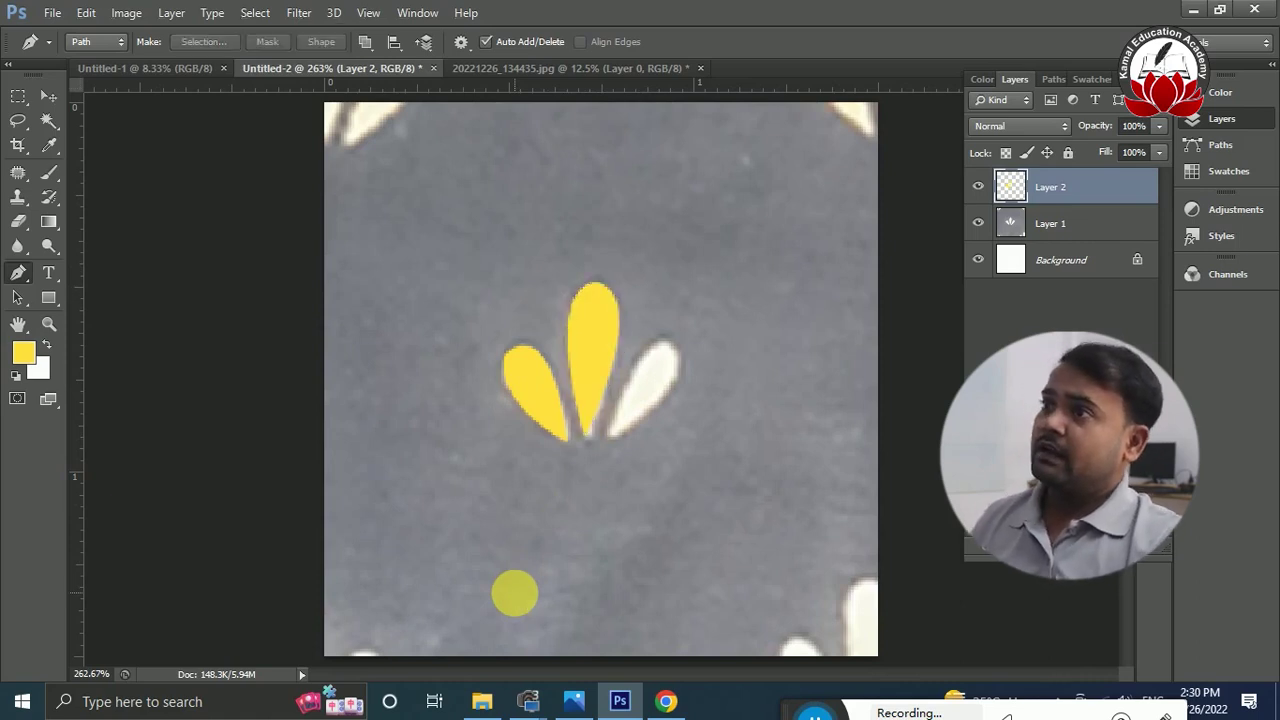
# - Trace the motif's right petal as a closed path, convert it to a selection, and fill it with the yellow foreground color
pyautogui.click(608, 437)
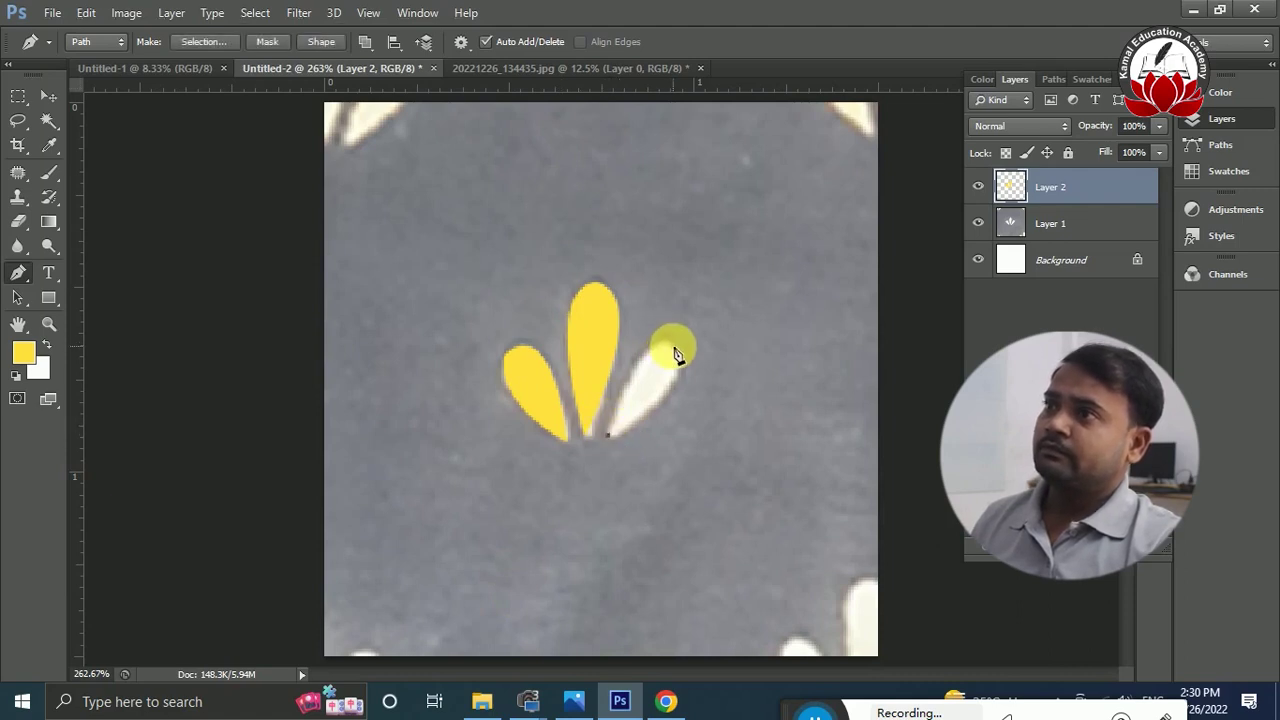
pyautogui.moveTo(672, 346); pyautogui.dragTo(717, 378)
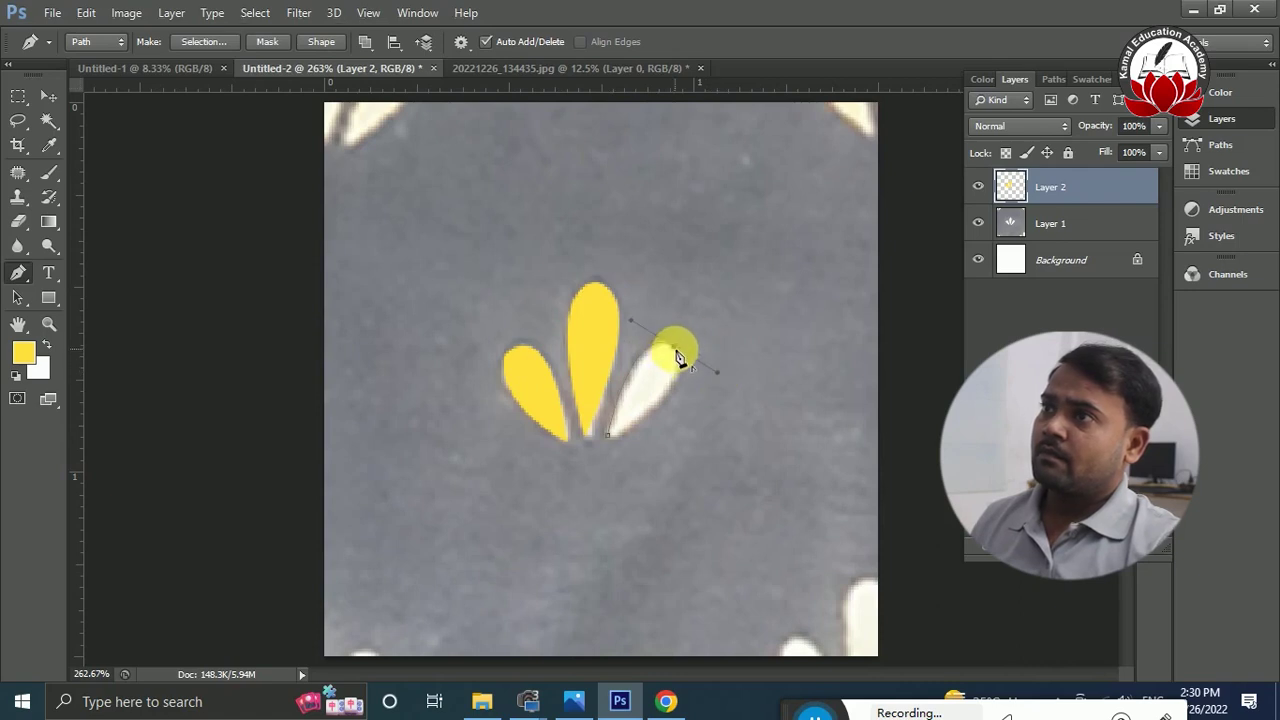
pyautogui.keyDown('alt'); pyautogui.click(677, 350); pyautogui.keyUp('alt')
pyautogui.click(608, 443)
pyautogui.moveTo(612, 443); pyautogui.dragTo(523, 478)
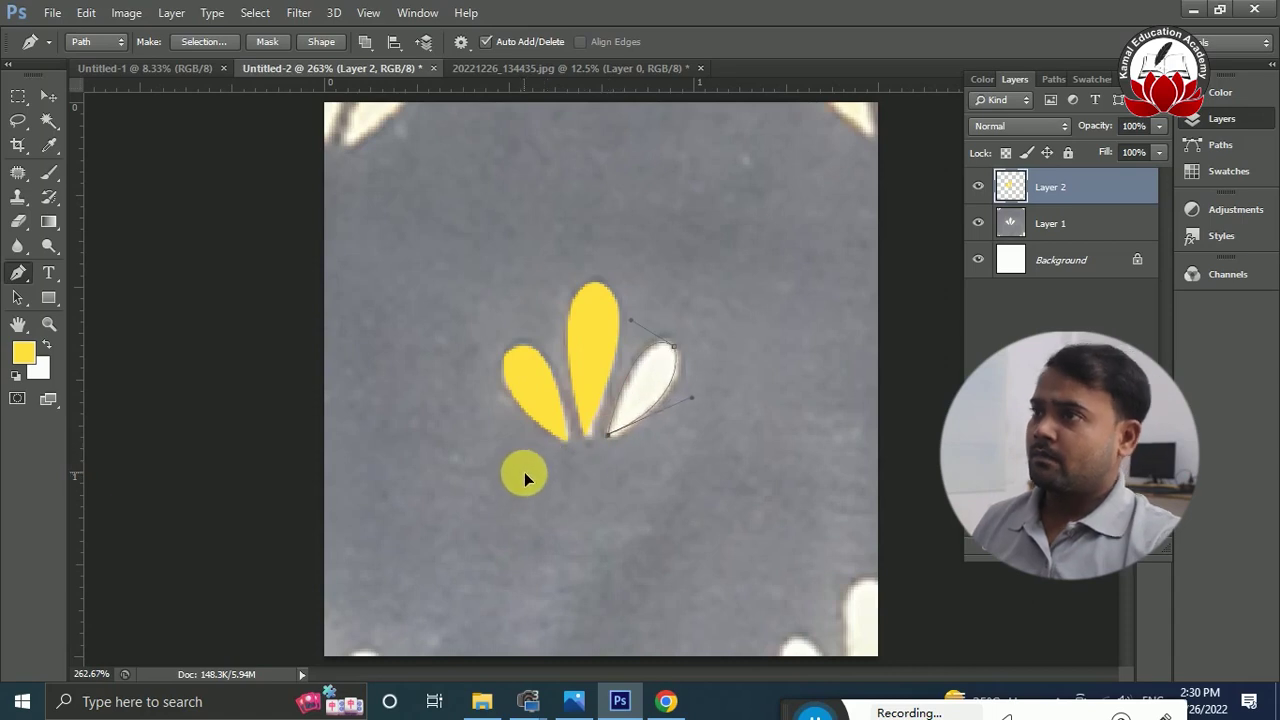
pyautogui.hotkey('ctrl', 'Return')
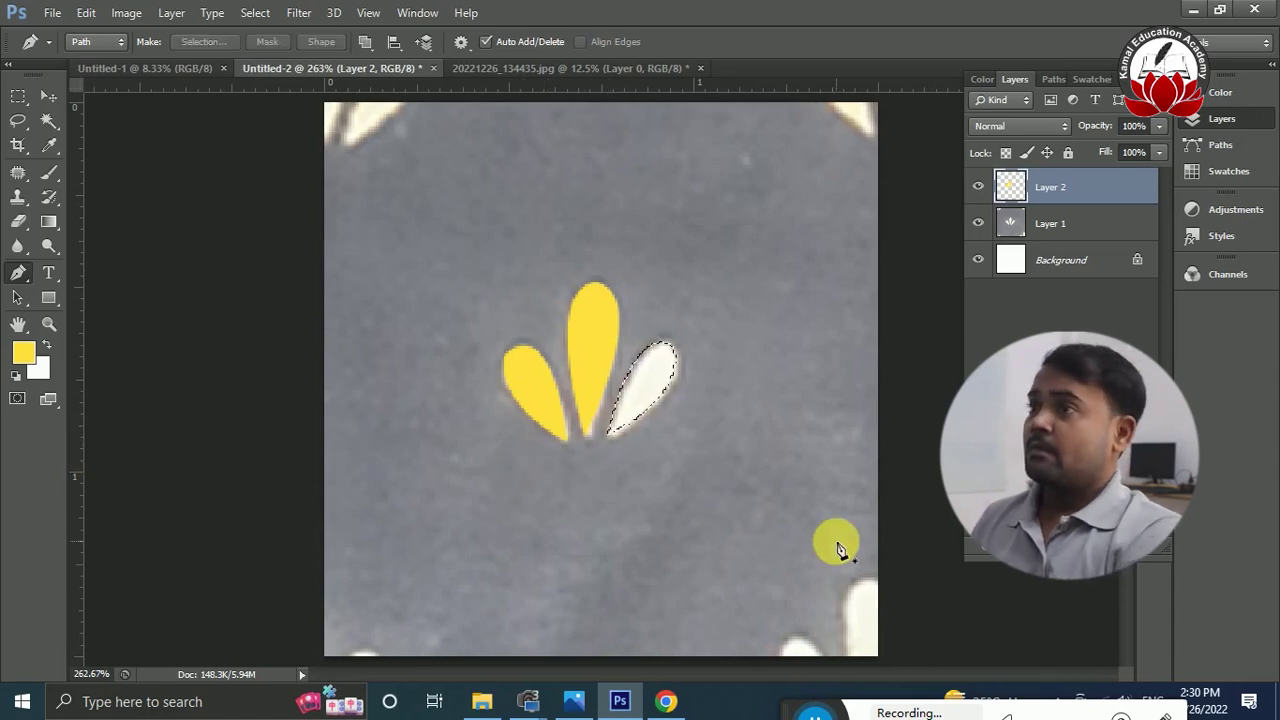
pyautogui.hotkey('alt', 'BackSpace')
pyautogui.hotkey('ctrl', 'd')
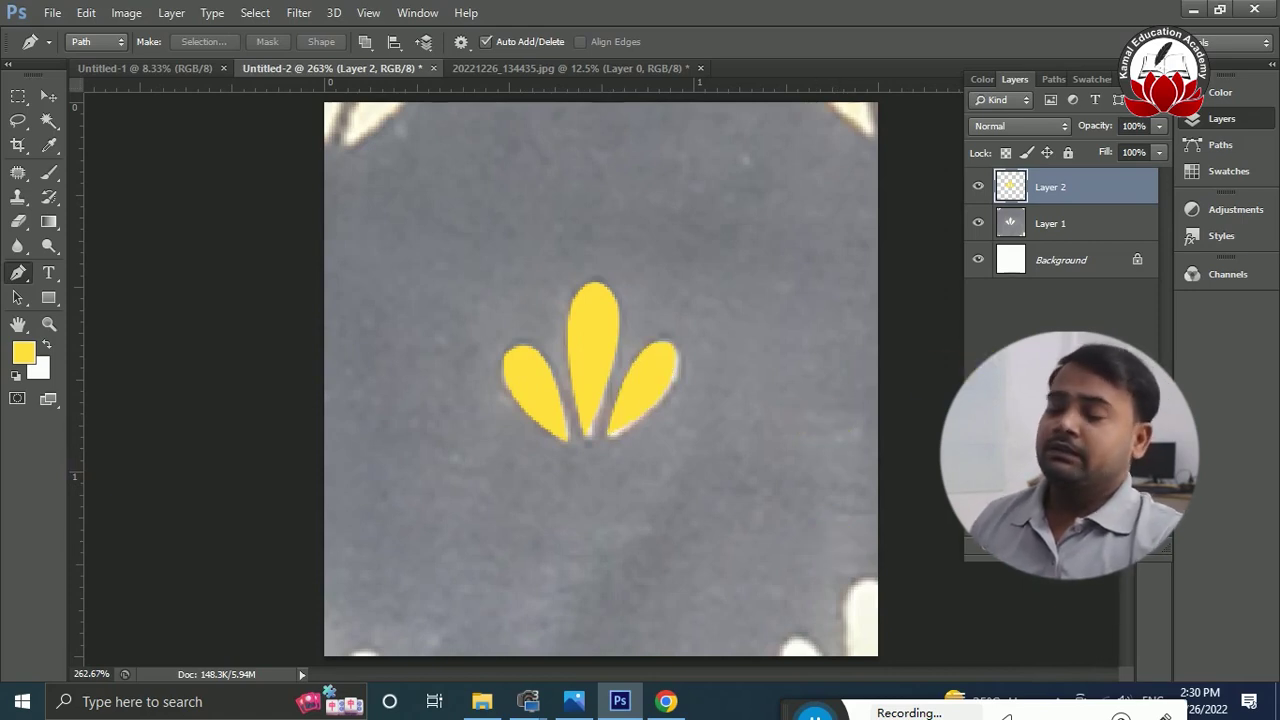
# - Duplicate the petal layer, Layer 2, and check the document's pixel dimensions in Image Size
pyautogui.hotkey('ctrl', 'j')
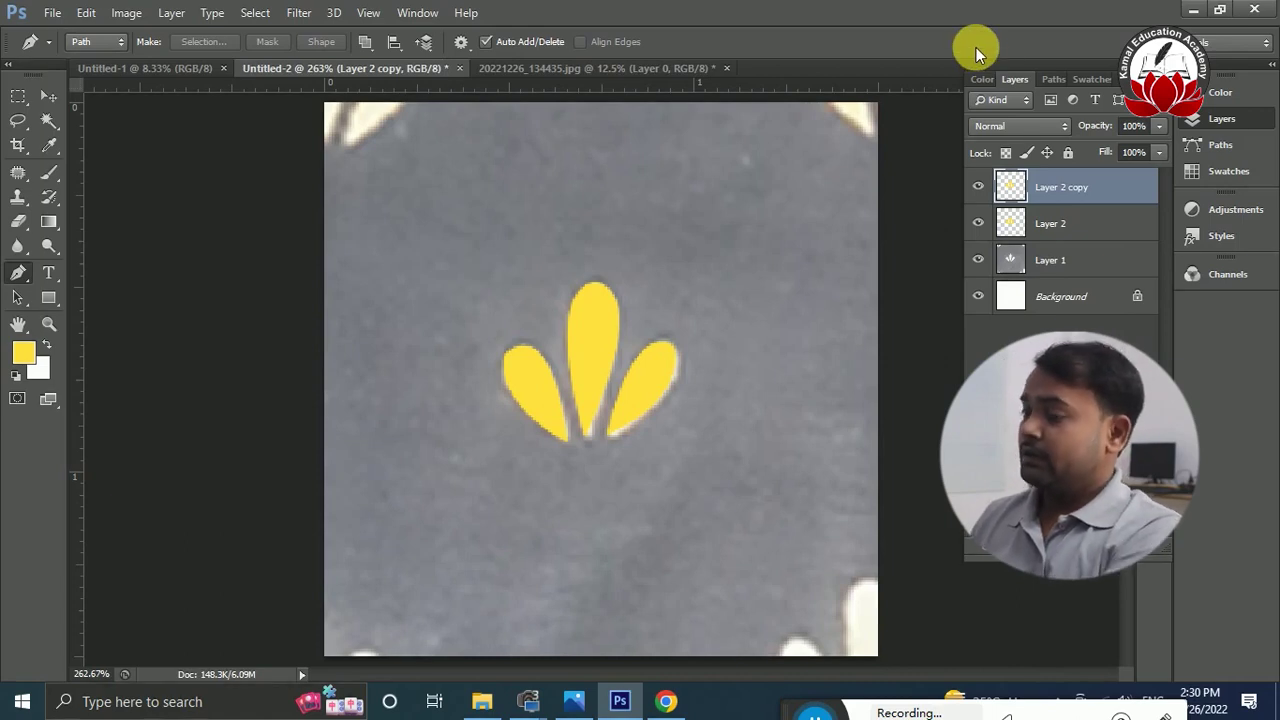
pyautogui.hotkey('ctrl', 'alt', 'i')
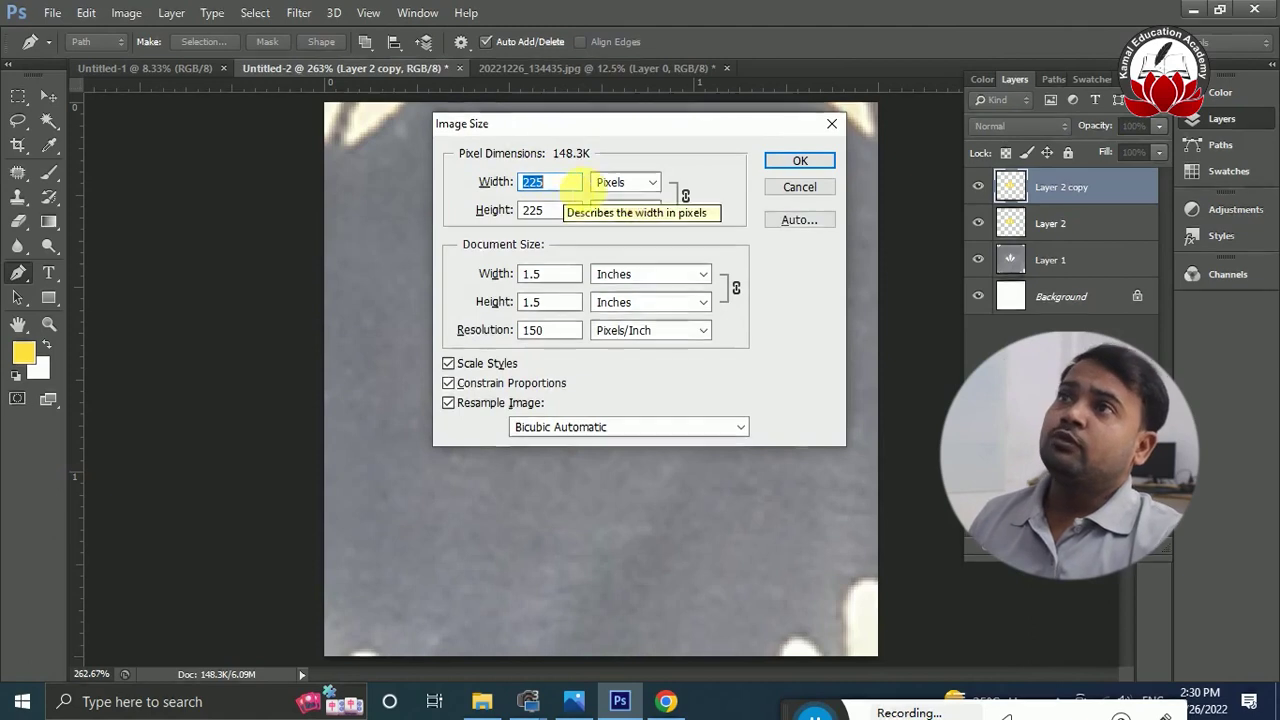
pyautogui.click(831, 125)
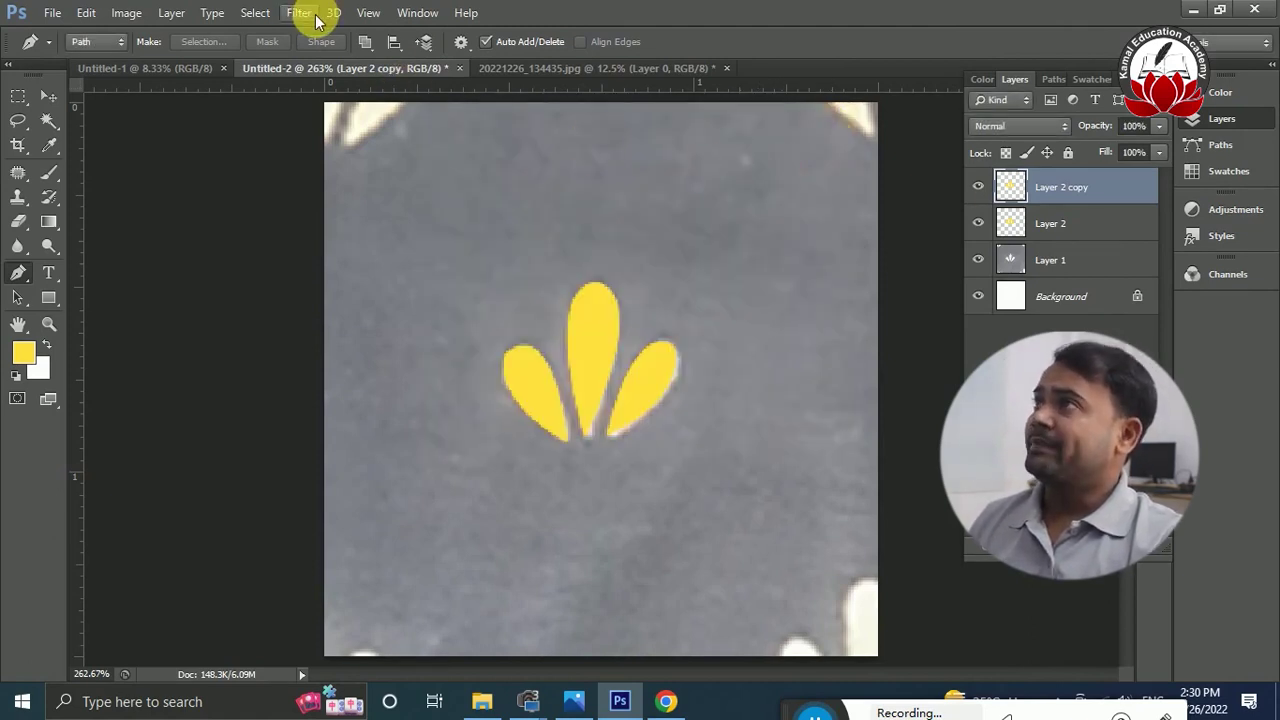
# - Apply the Offset filter to the duplicated petal layer with 113 pixels right and 113 pixels down
pyautogui.click(316, 16)
pyautogui.moveTo(423, 346)
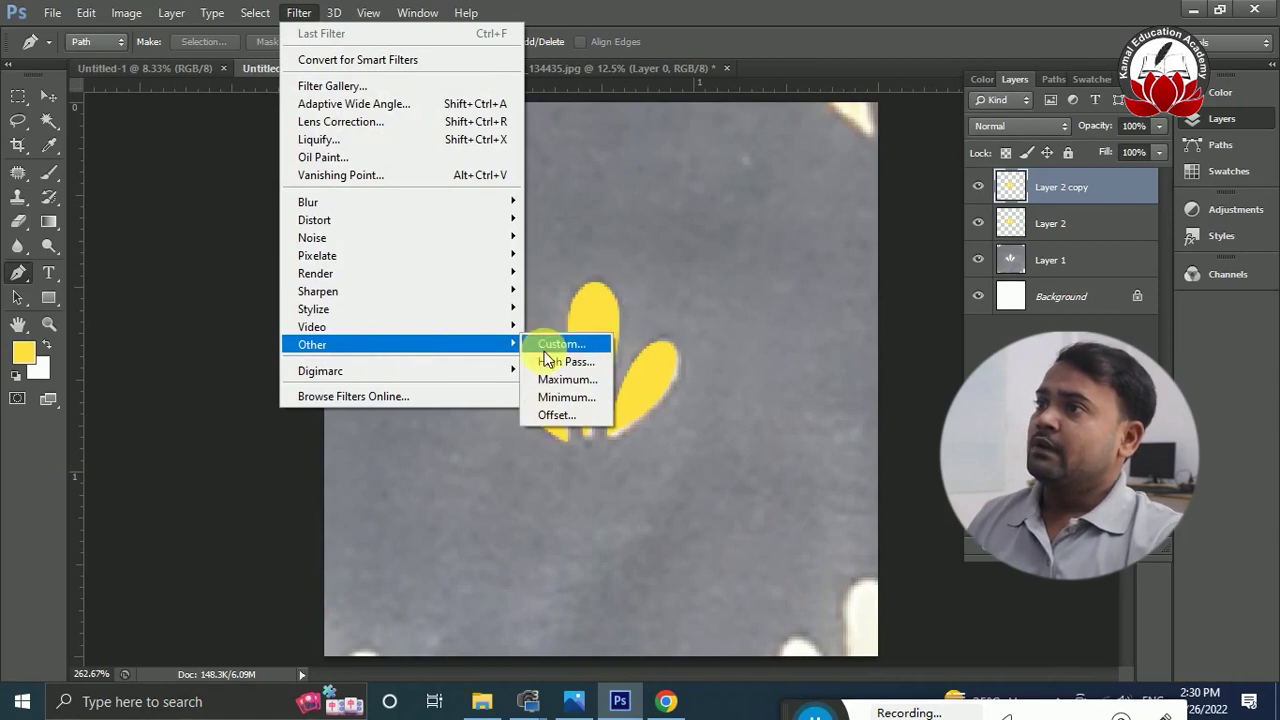
pyautogui.click(557, 416)
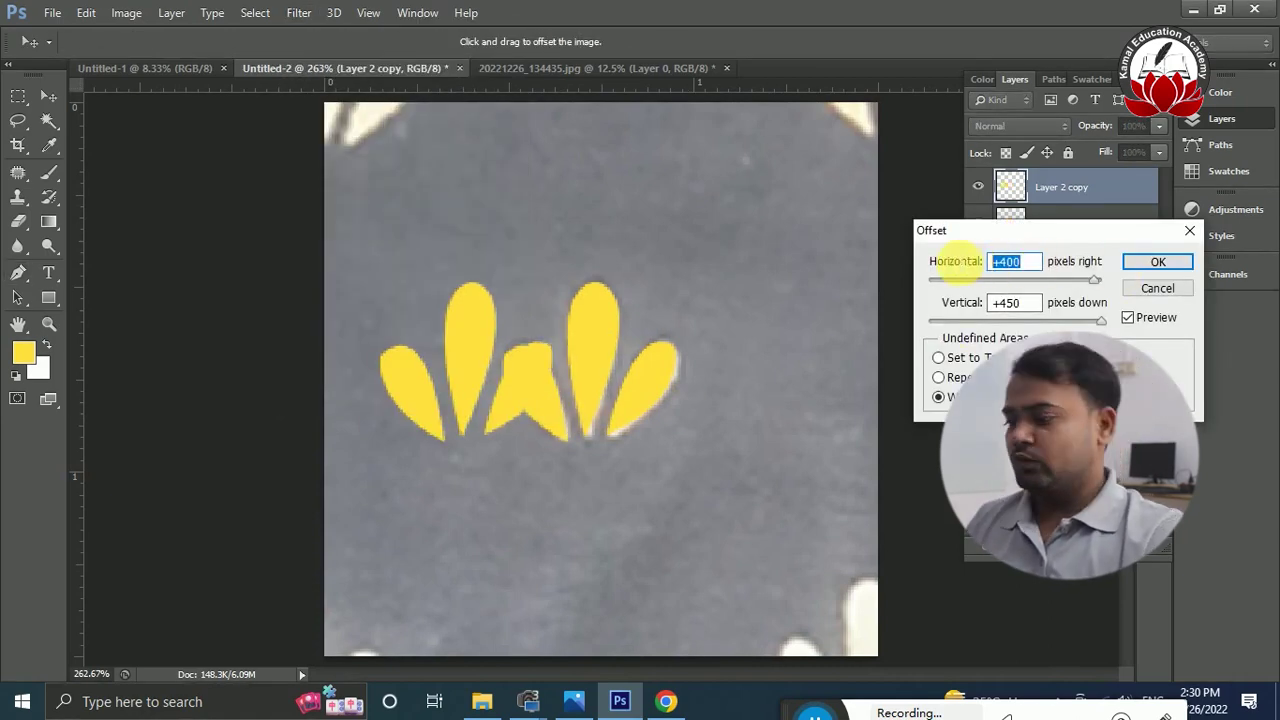
pyautogui.press('BackSpace')
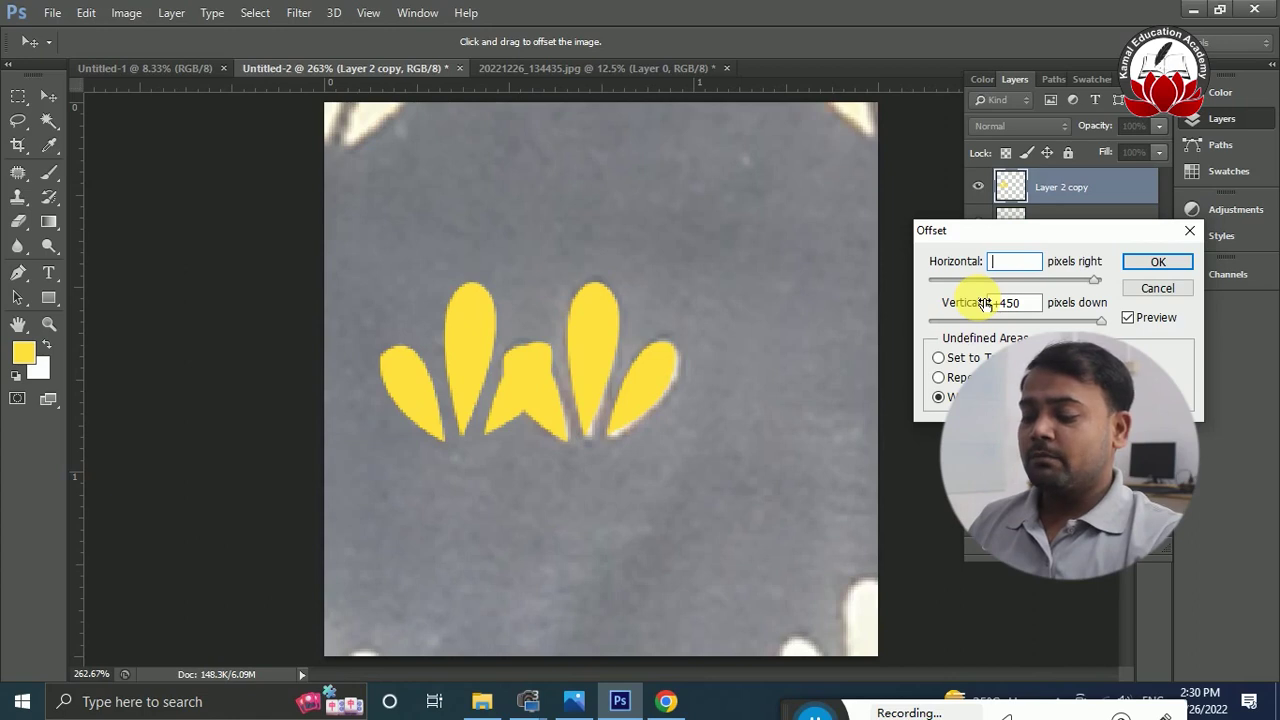
pyautogui.write('112.56')
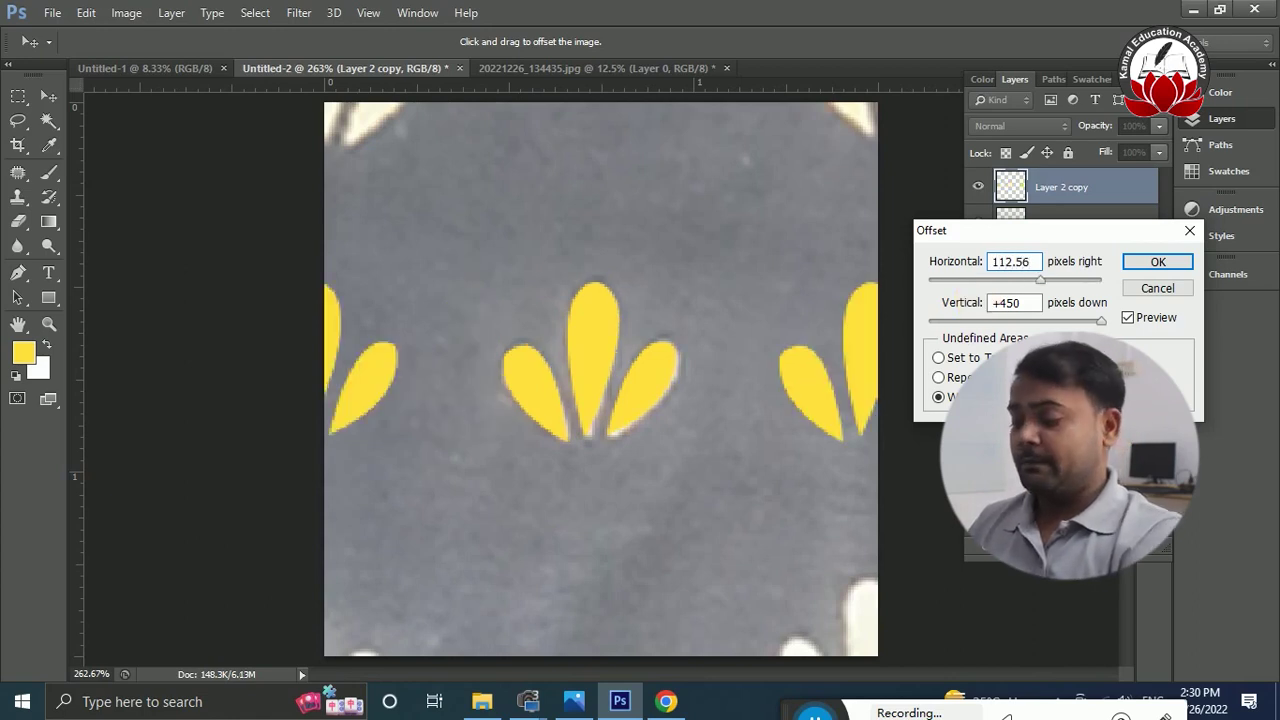
pyautogui.press('BackSpace')
pyautogui.press('Tab')
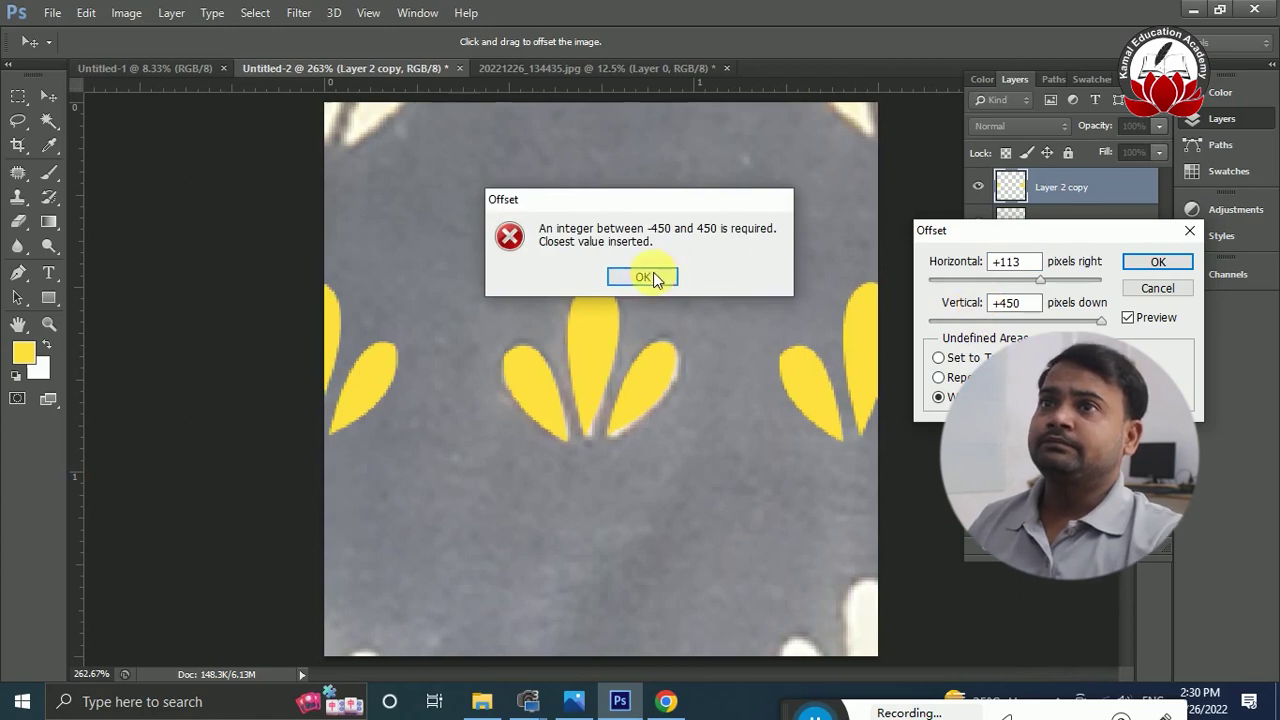
pyautogui.click(653, 277)
pyautogui.press('Tab')
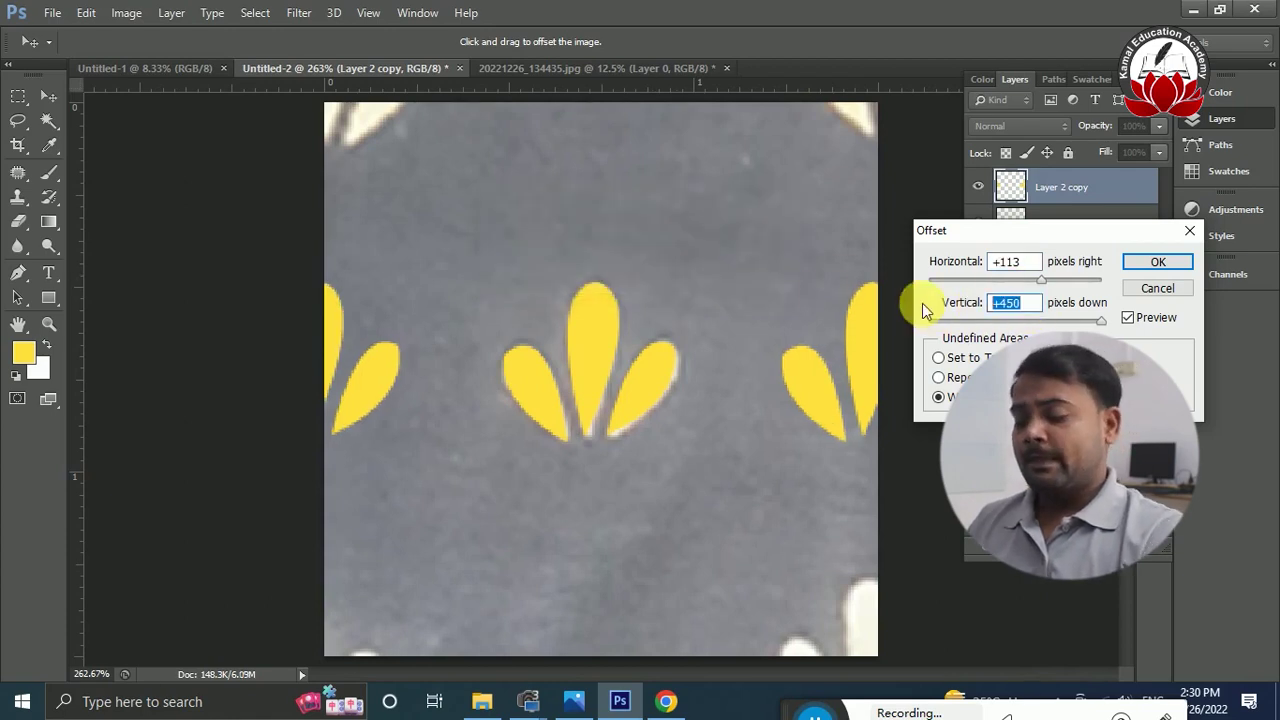
pyautogui.write('113')
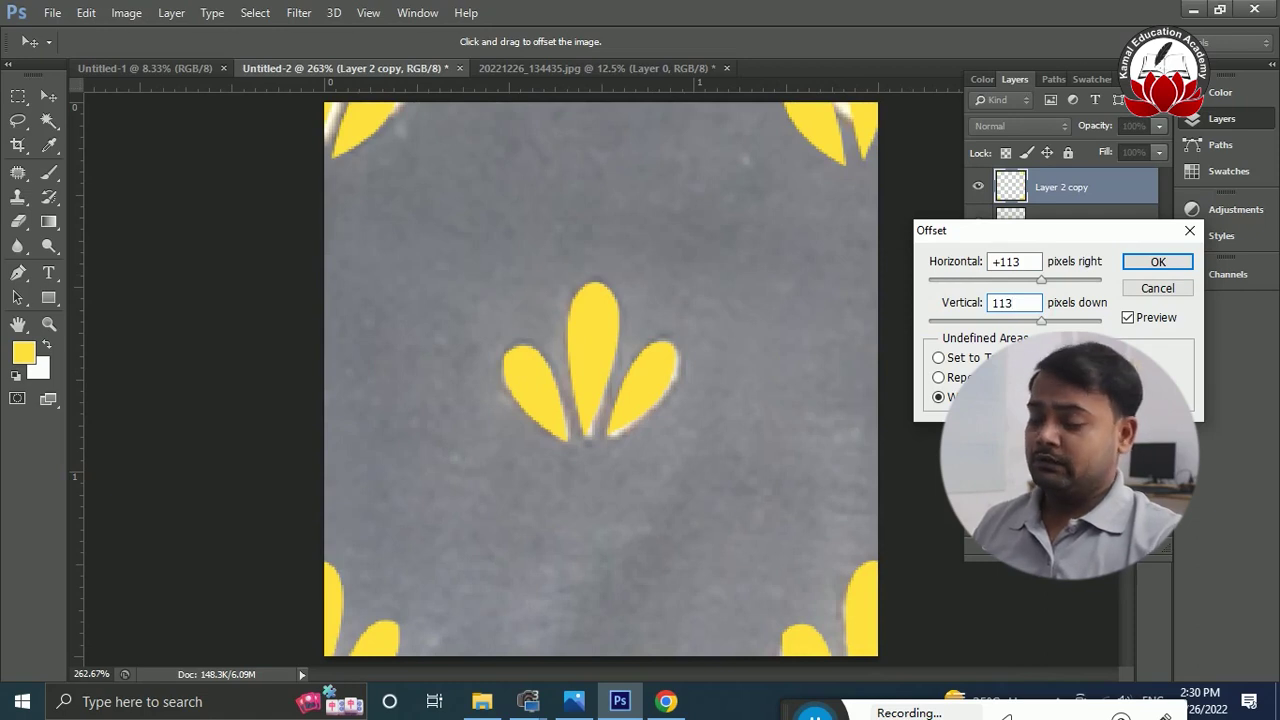
pyautogui.press('Return')
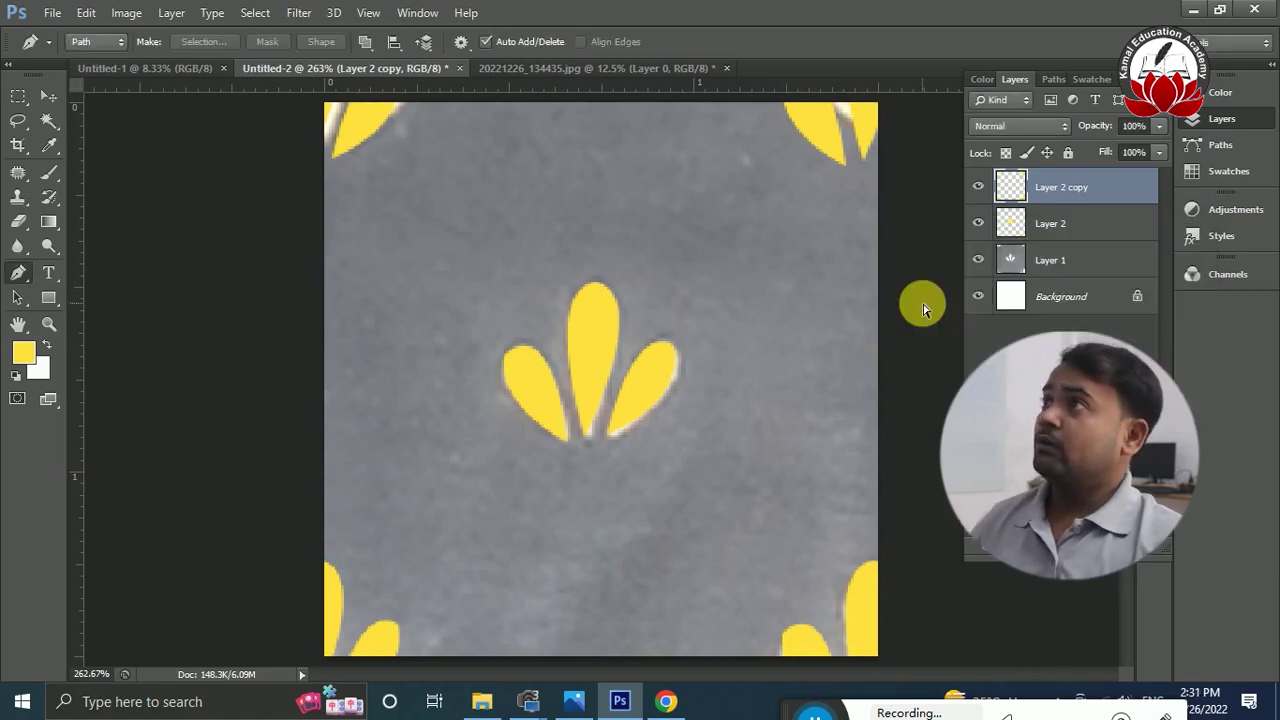
pyautogui.hotkey('ctrl', 't')
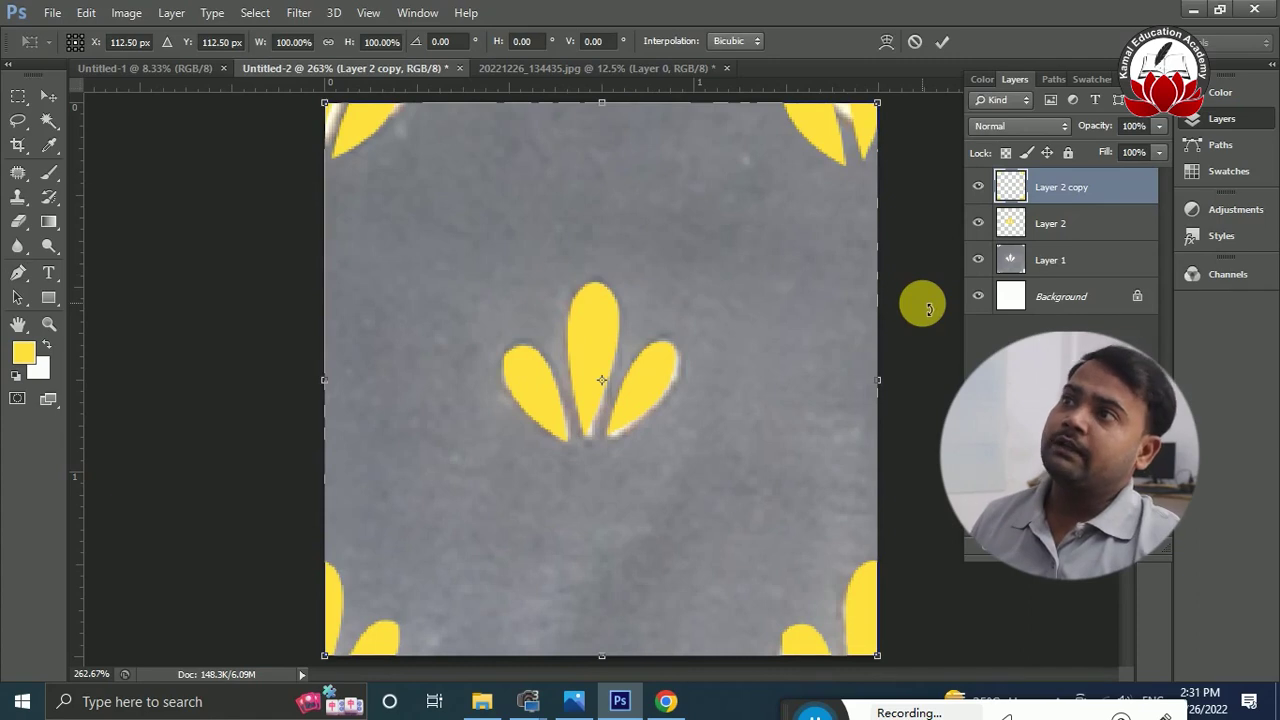
pyautogui.press('Return')
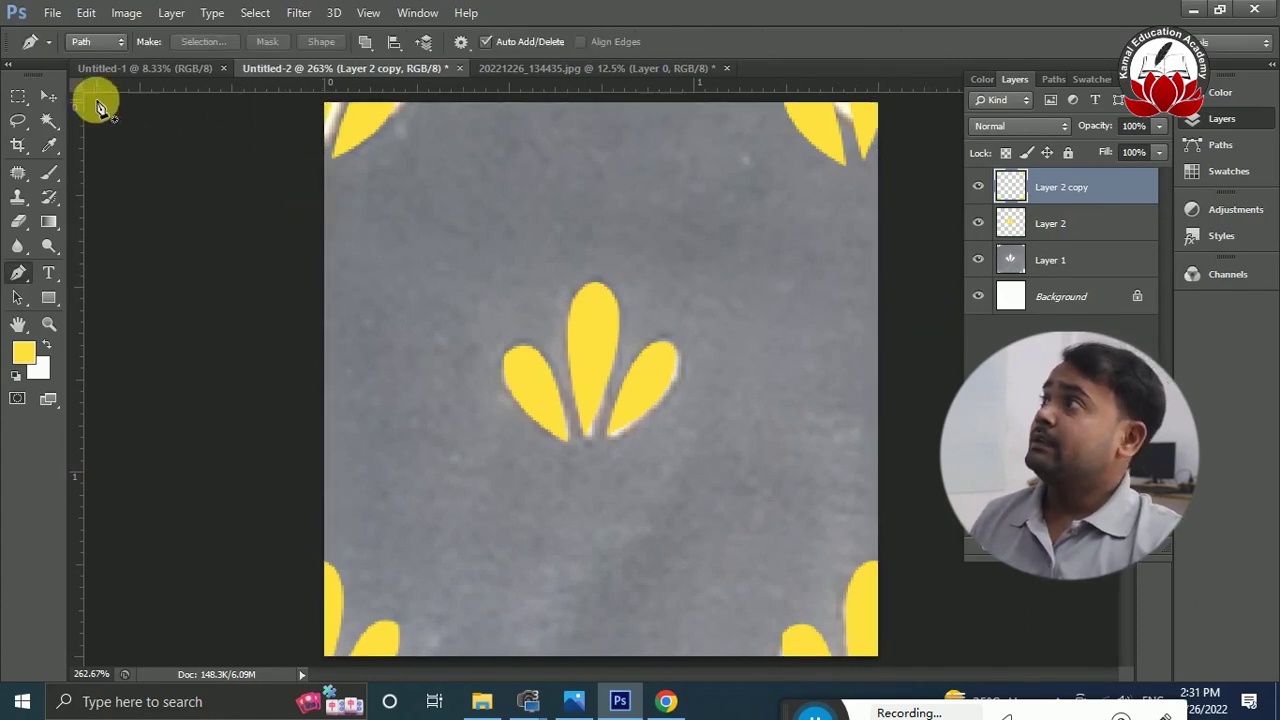
# - Hide the fabric photo layer and the white Background, and define the petal tile as a pattern with the default name
pyautogui.click(48, 95)
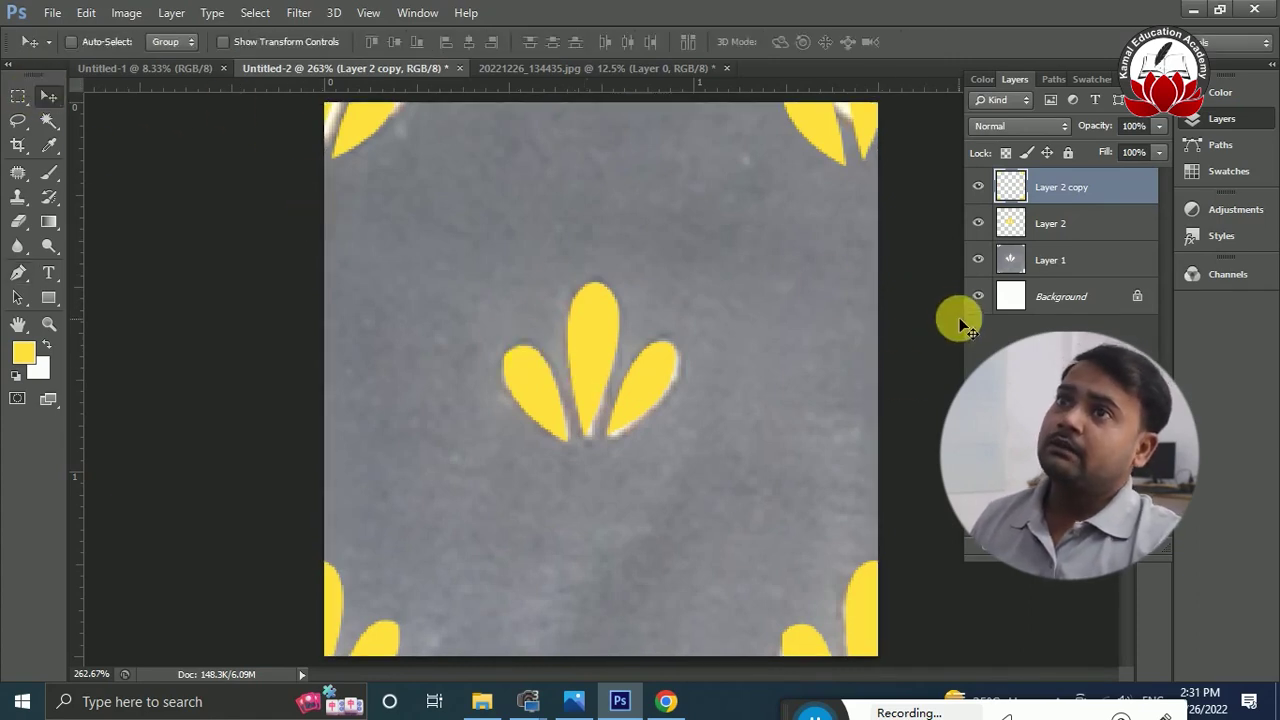
pyautogui.click(978, 259)
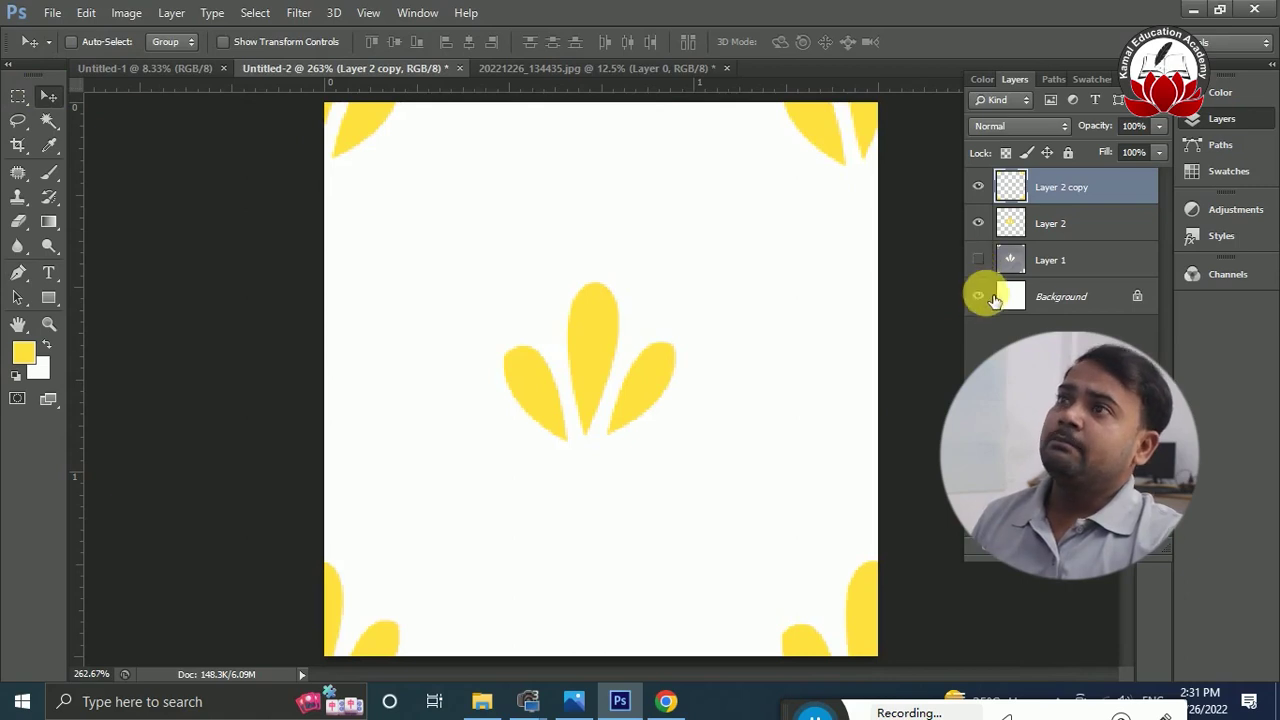
pyautogui.click(978, 296)
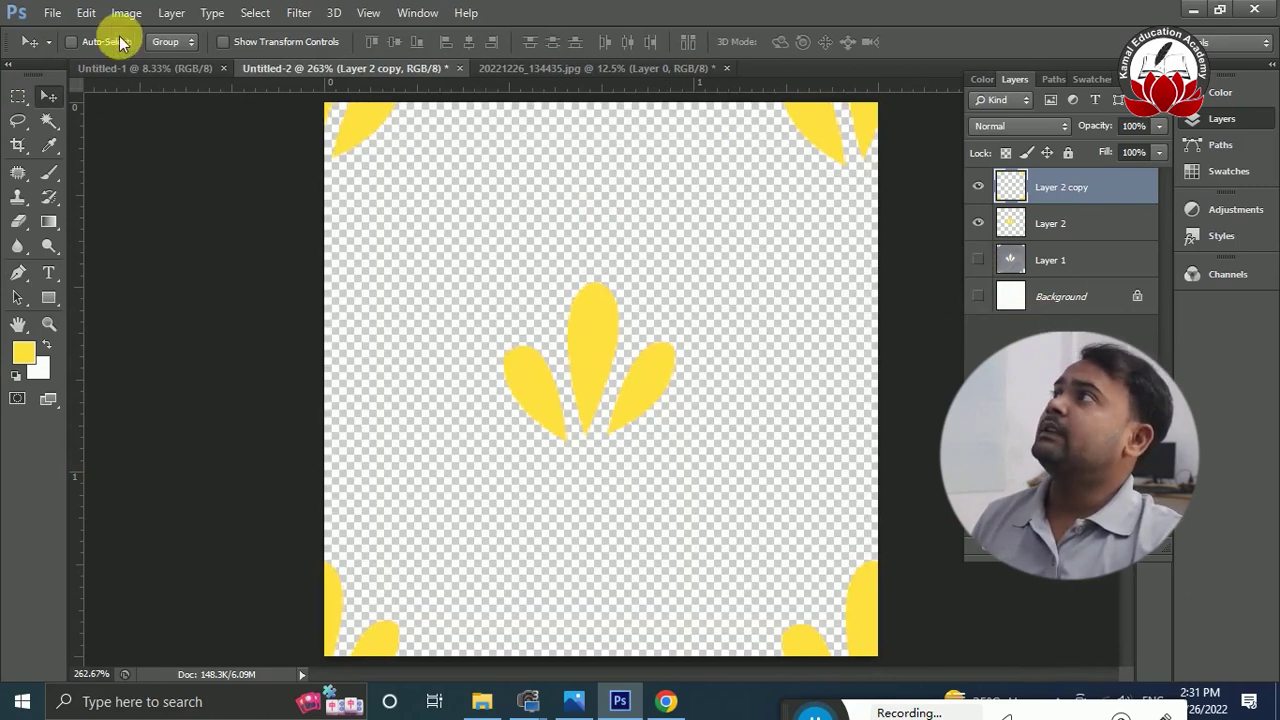
pyautogui.click(87, 12)
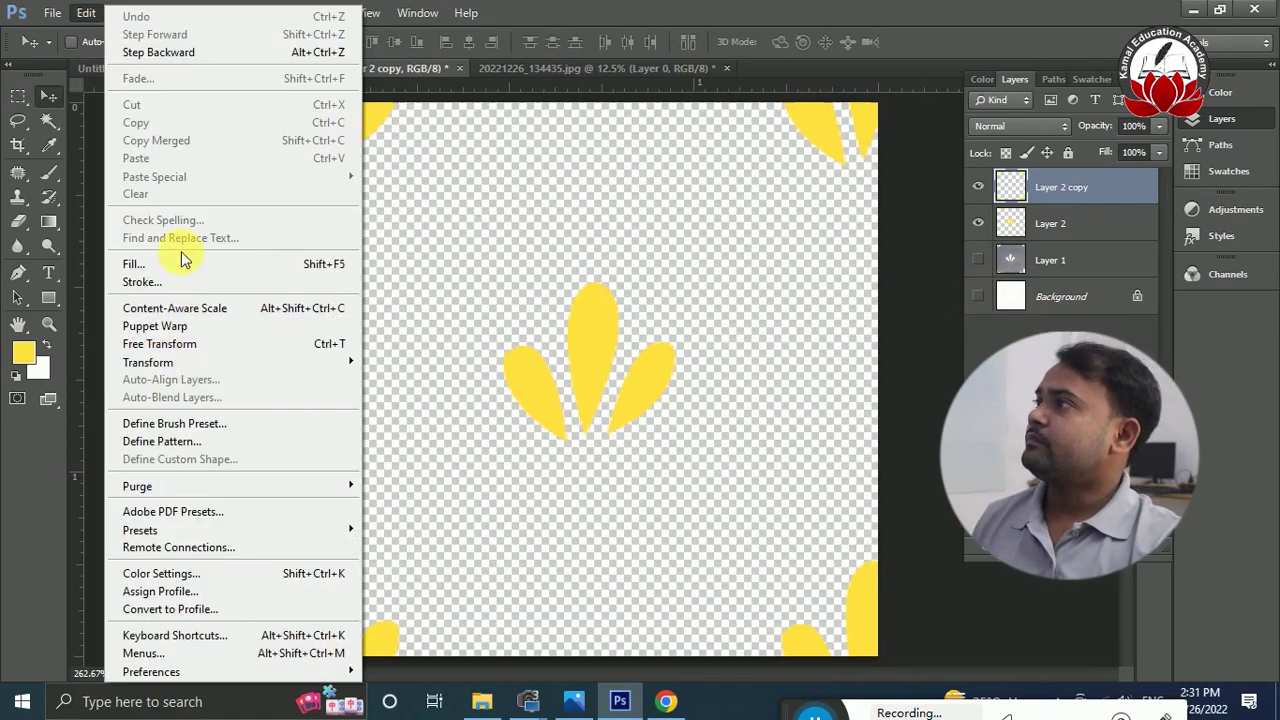
pyautogui.click(212, 443)
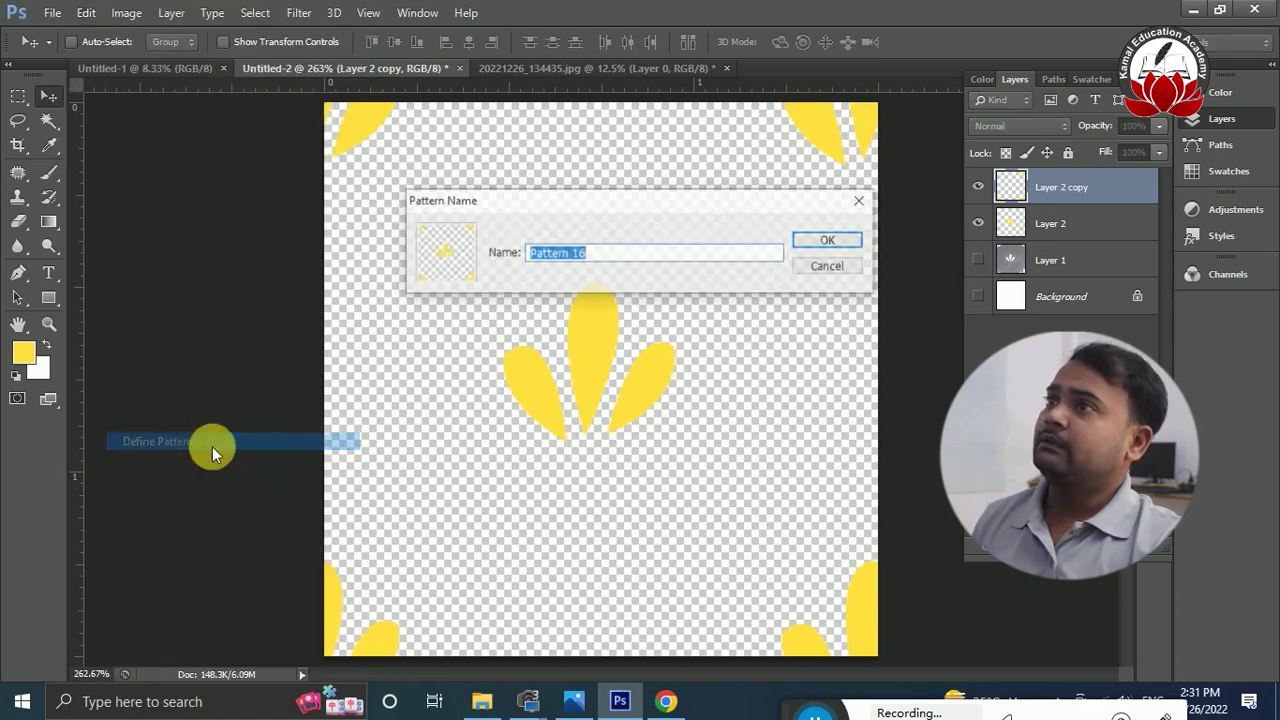
pyautogui.click(812, 245)
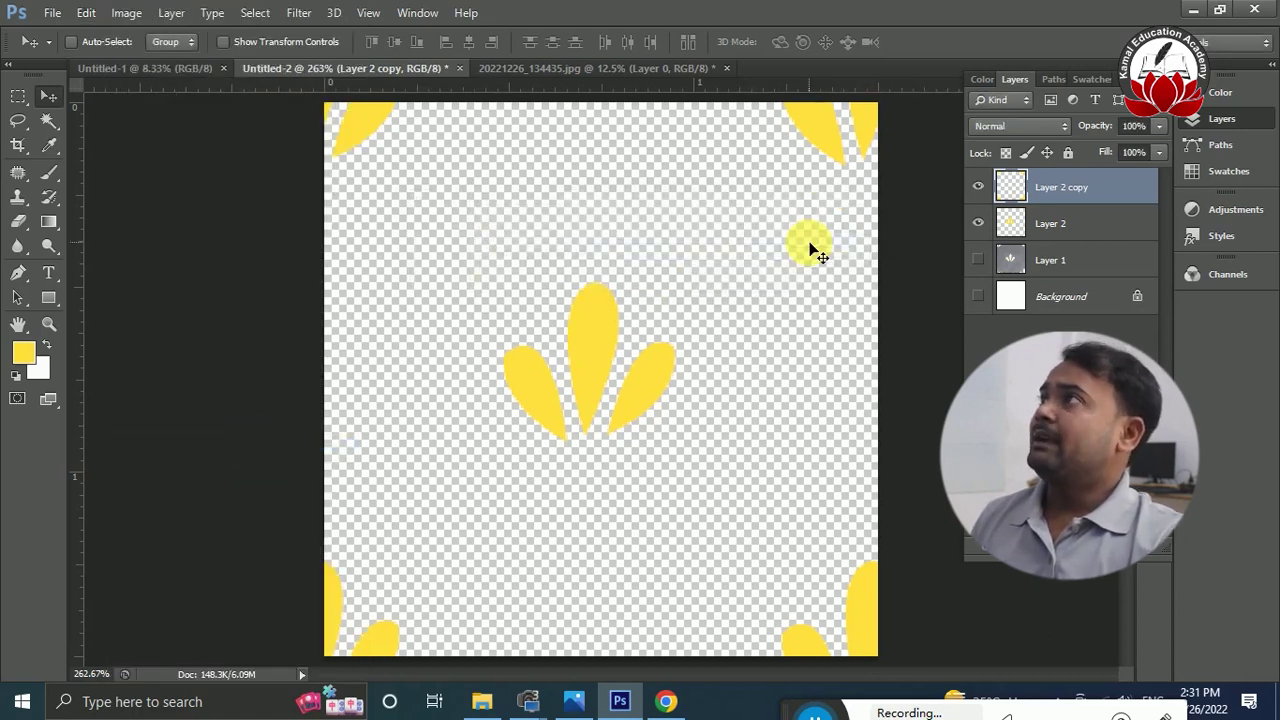
# - In the Untitled-1 document, set the background color to black and fill a new layer with it
pyautogui.click(156, 68)
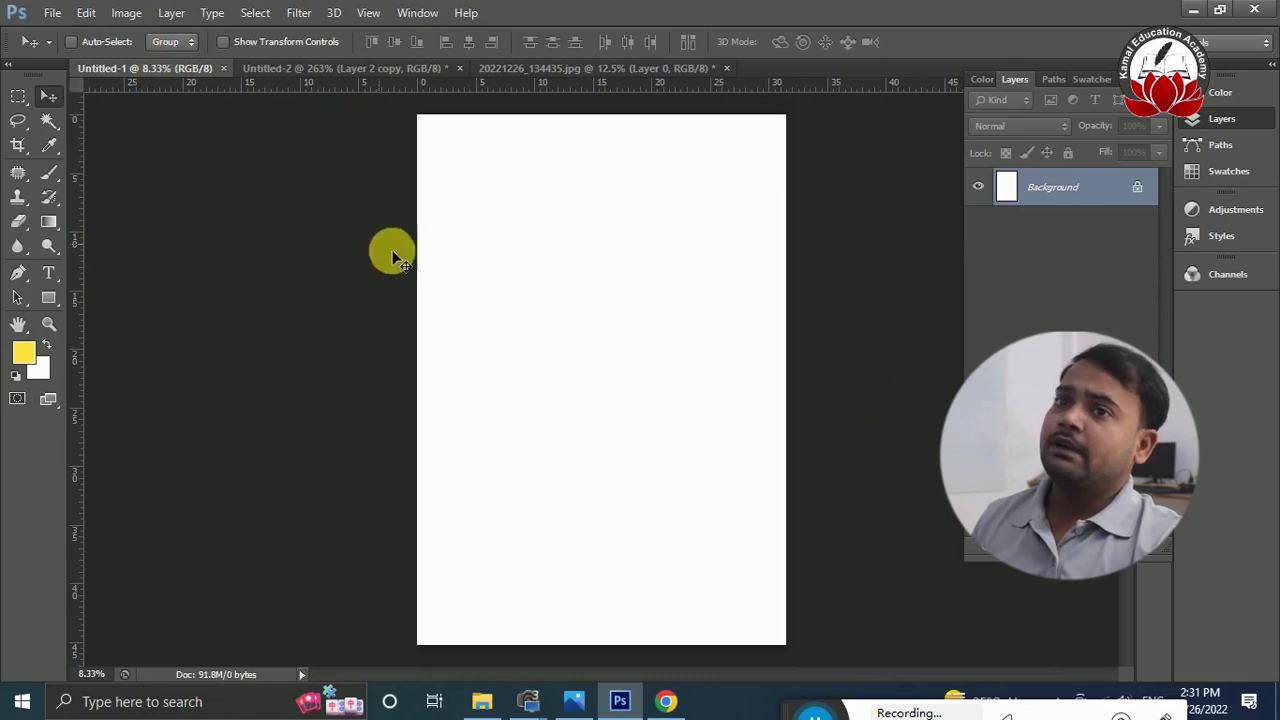
pyautogui.hotkey('ctrl', 'shift', 'alt', 'n')
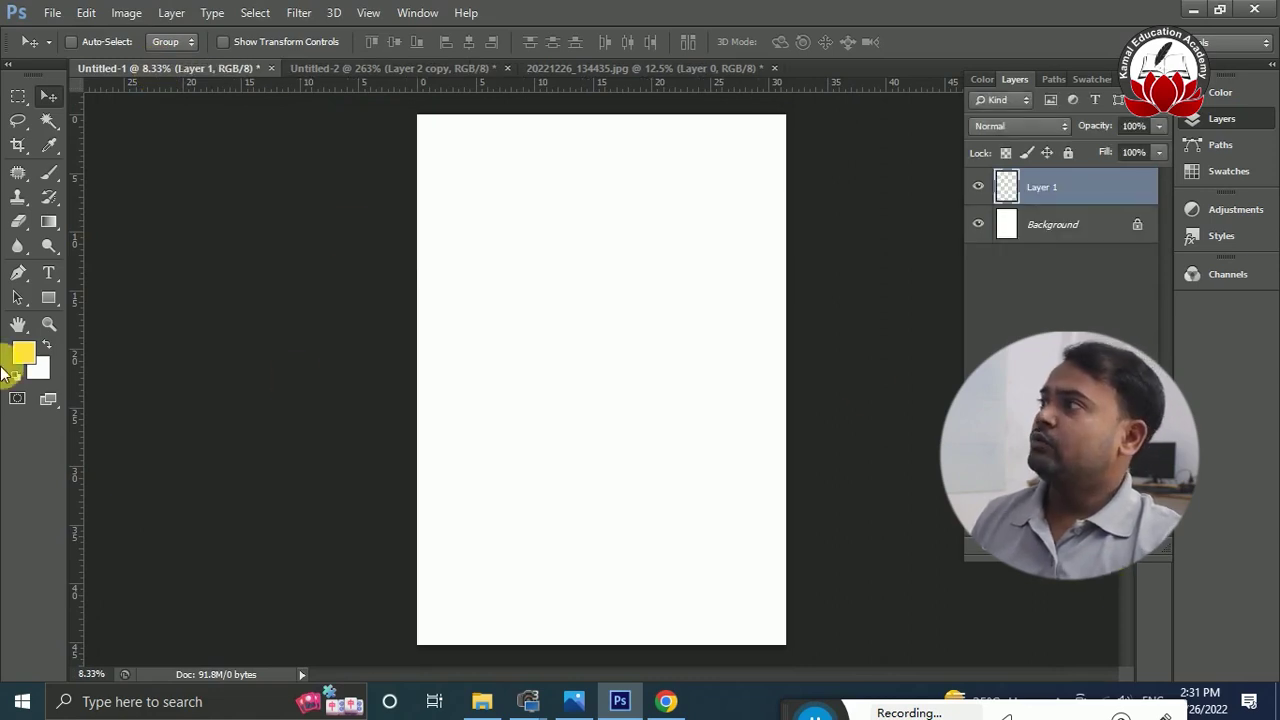
pyautogui.click(40, 374)
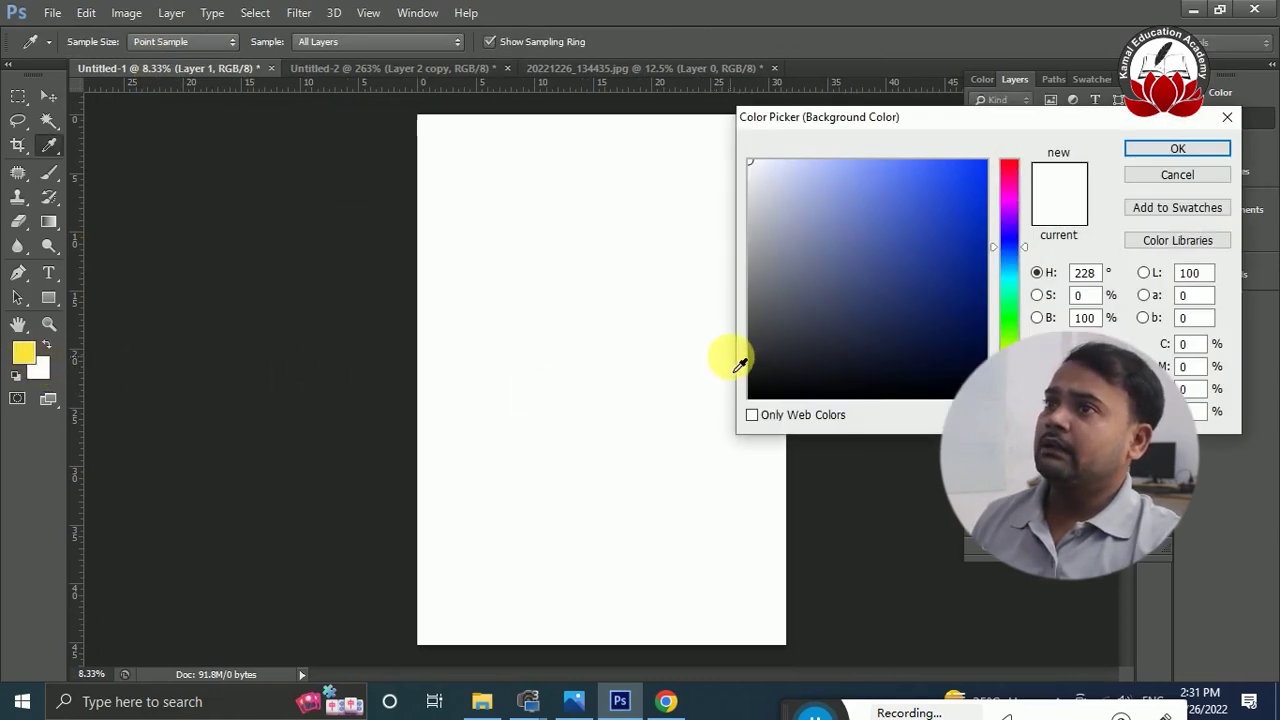
pyautogui.moveTo(820, 366); pyautogui.dragTo(668, 460)
pyautogui.click(1177, 149)
pyautogui.press('v')
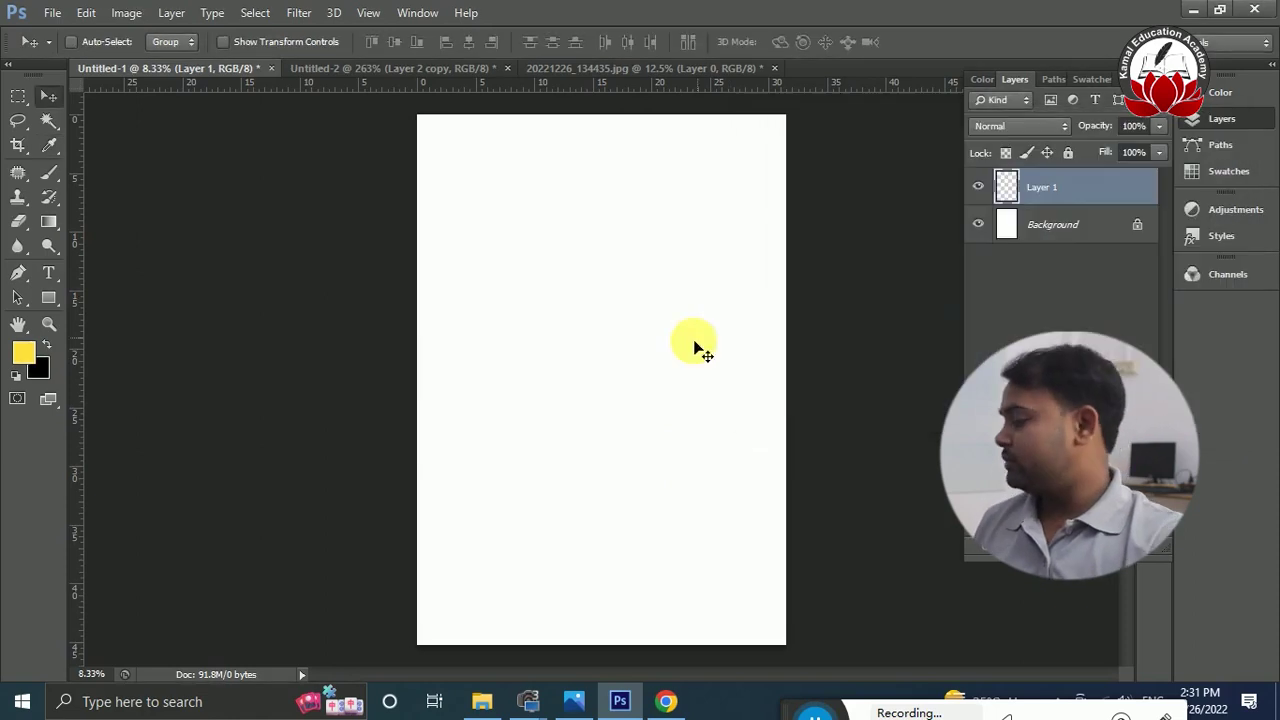
pyautogui.hotkey('alt', 'BackSpace')
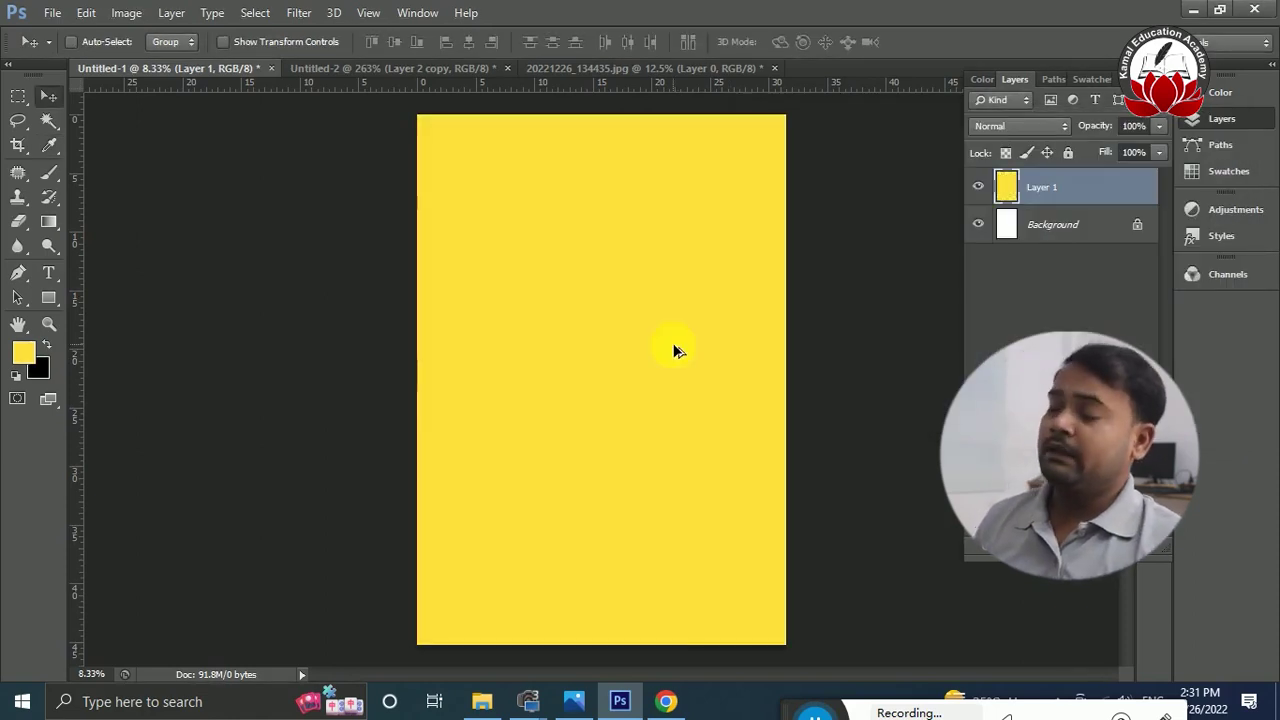
pyautogui.hotkey('ctrl', 'BackSpace')
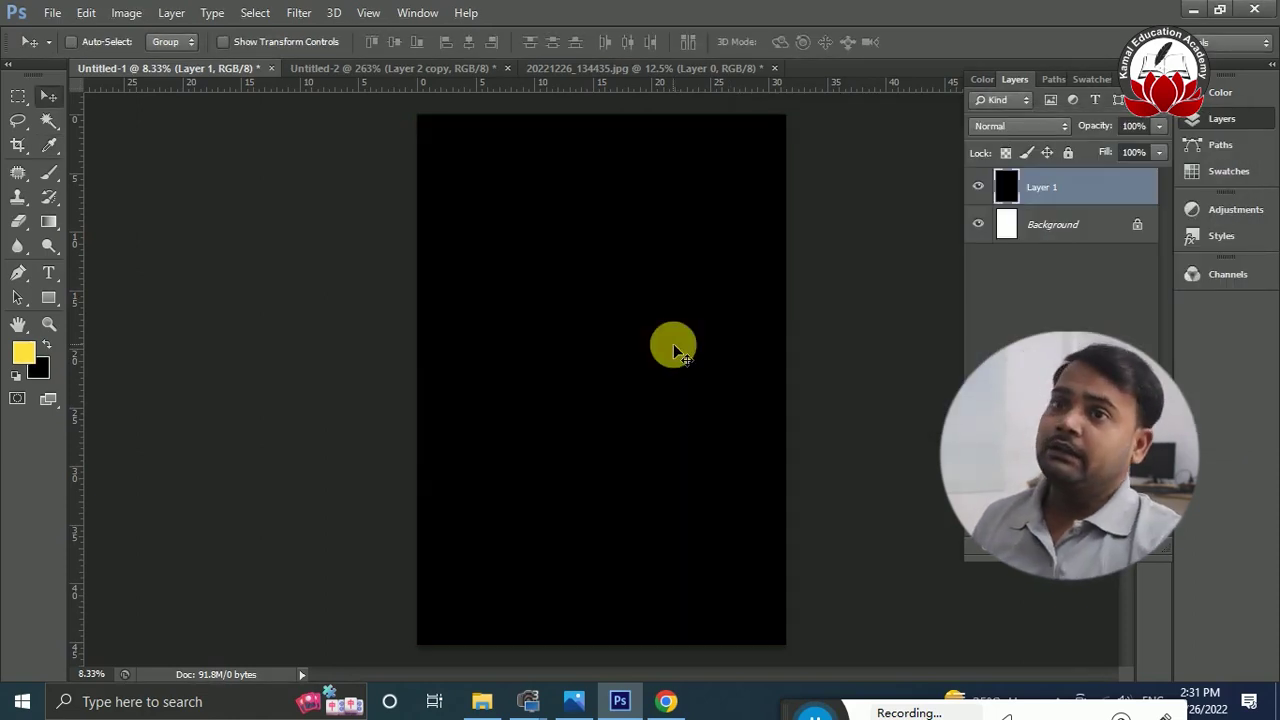
# - Add another new layer above the black one and fill it with the newly defined petal pattern at 100% opacity in Normal mode
pyautogui.hotkey('ctrl', 'shift', 'alt', 'n')
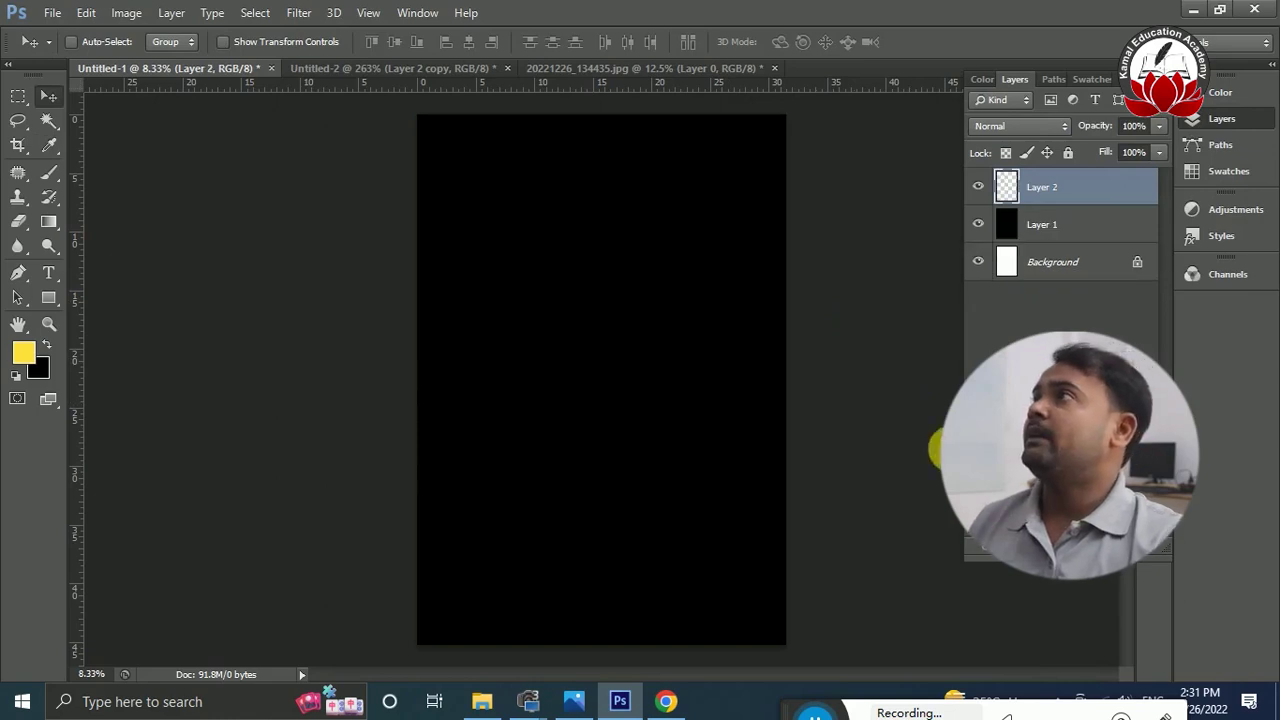
pyautogui.click(86, 12)
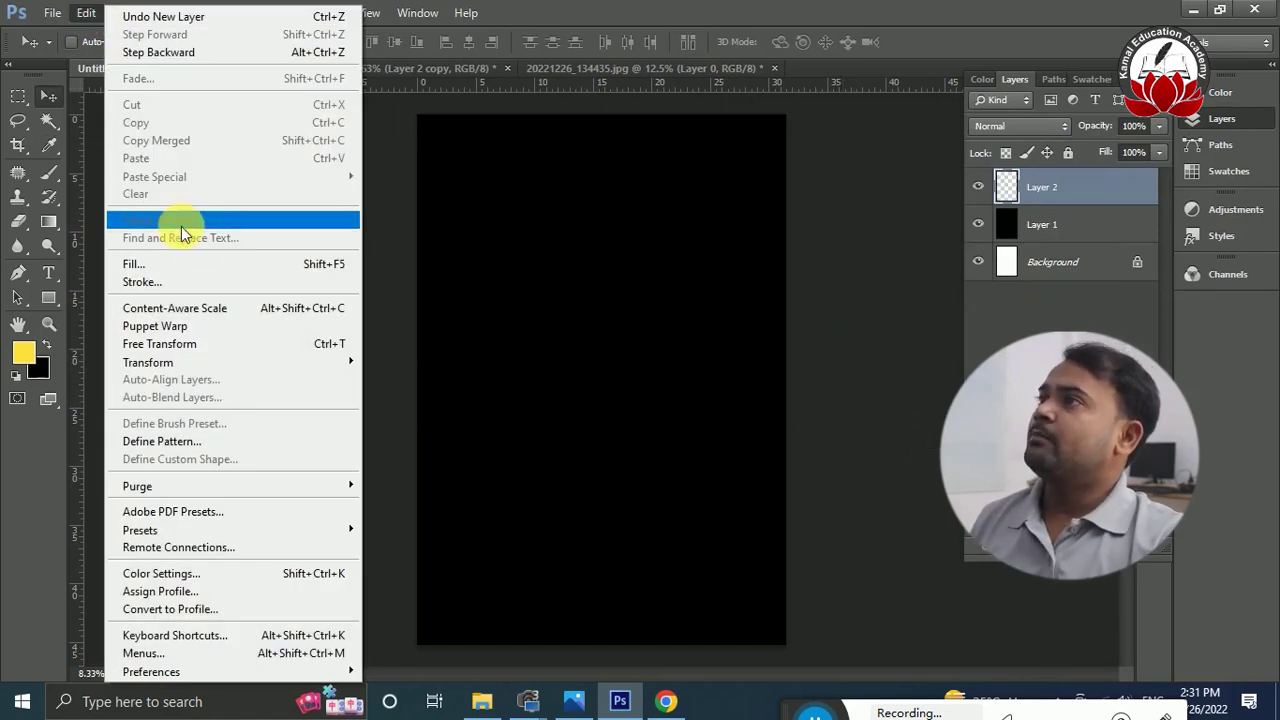
pyautogui.click(208, 258)
pyautogui.click(1019, 272)
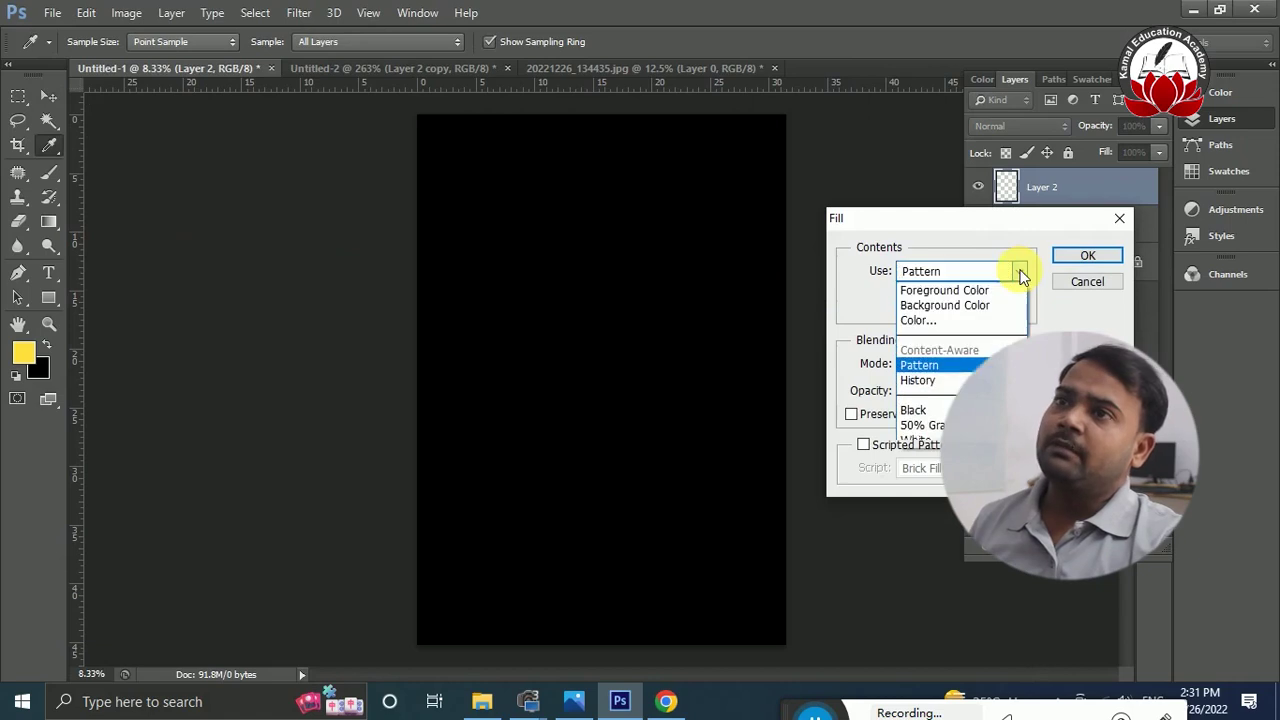
pyautogui.click(1020, 272)
pyautogui.click(1015, 303)
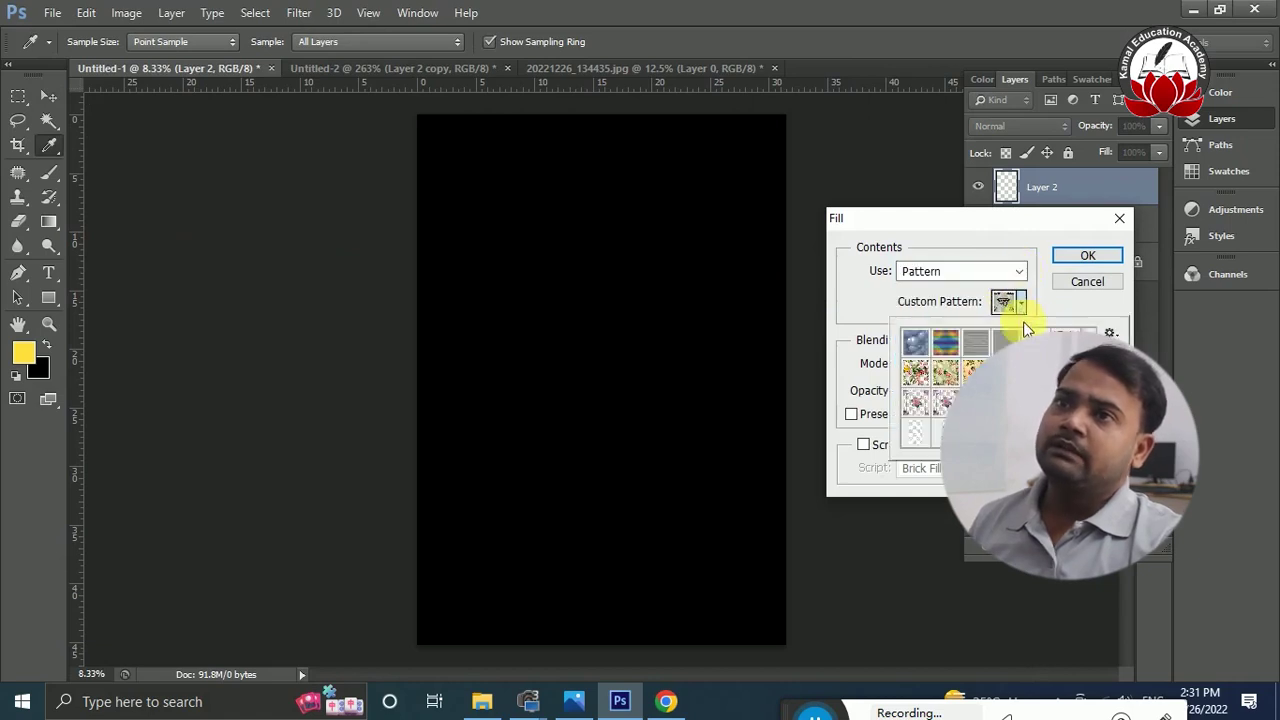
pyautogui.scroll(-1, 990, 388)
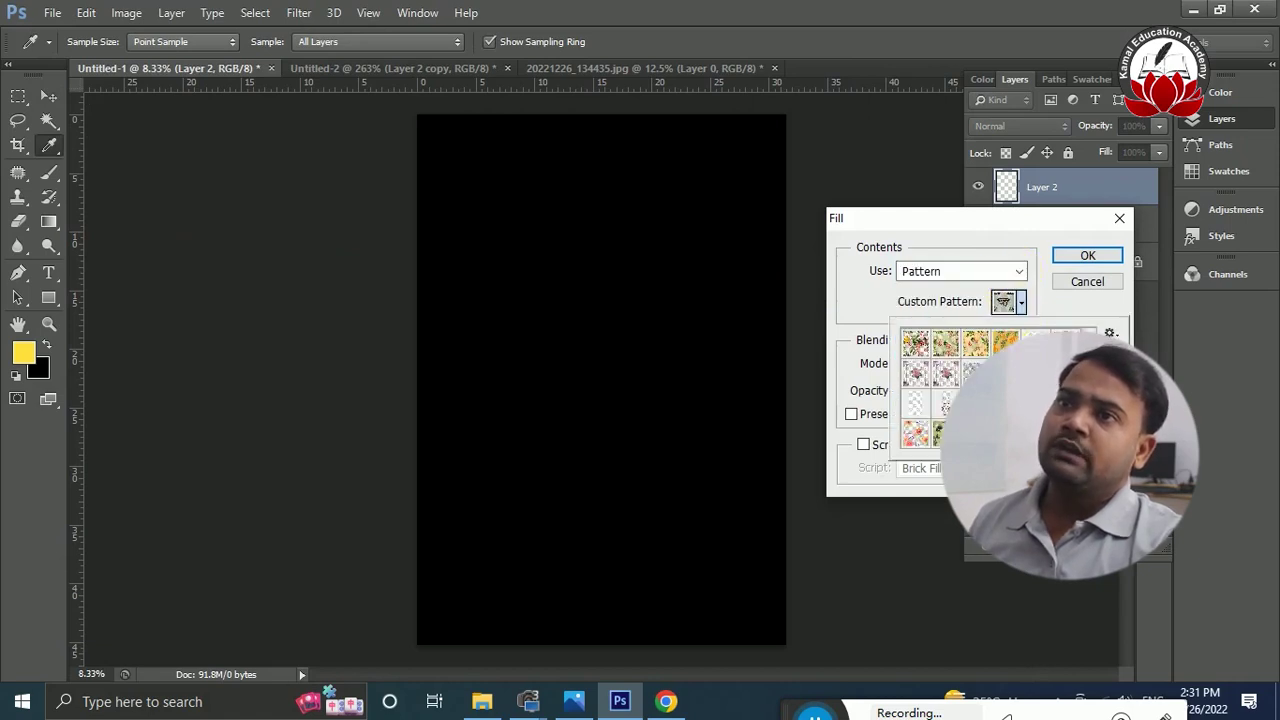
pyautogui.click(1071, 249)
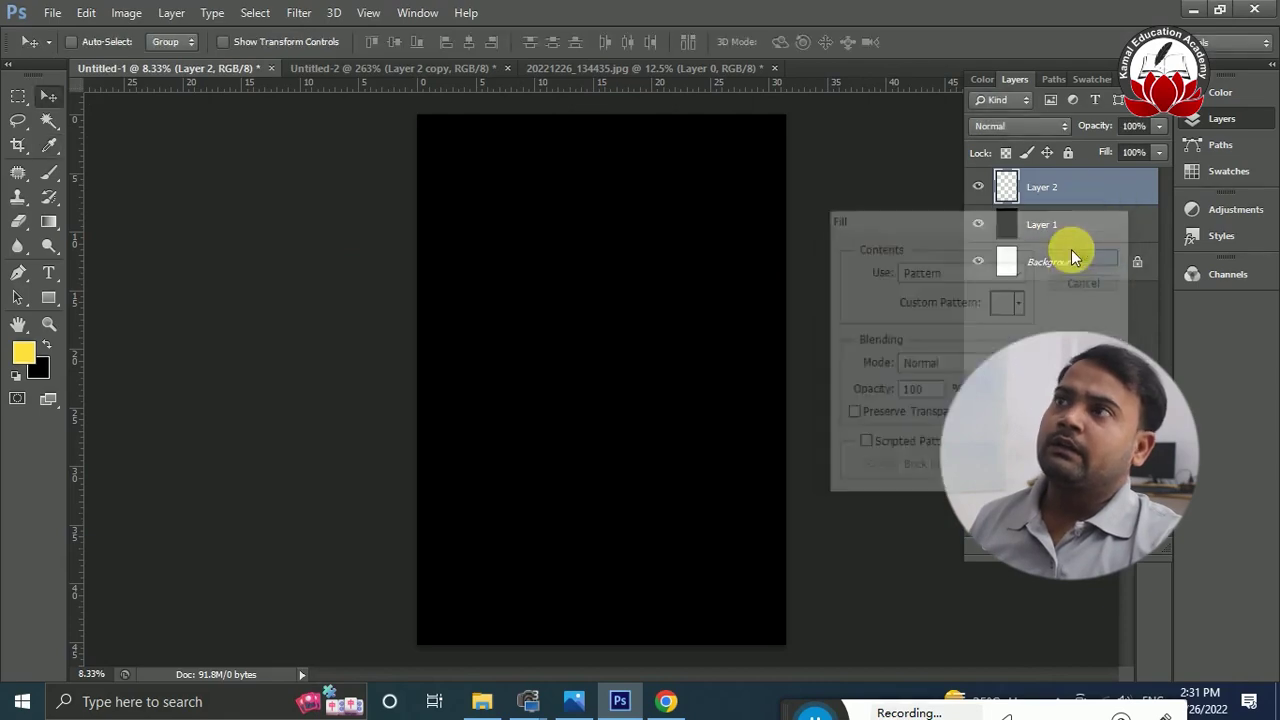
# - Examine up close how the yellow petal pattern repeats across the black layer
pyautogui.hotkey('ctrl', '+')
pyautogui.hotkey('ctrl', '+')
pyautogui.hotkey('ctrl', '+')
pyautogui.hotkey('ctrl', '+')
pyautogui.hotkey('ctrl', '+')
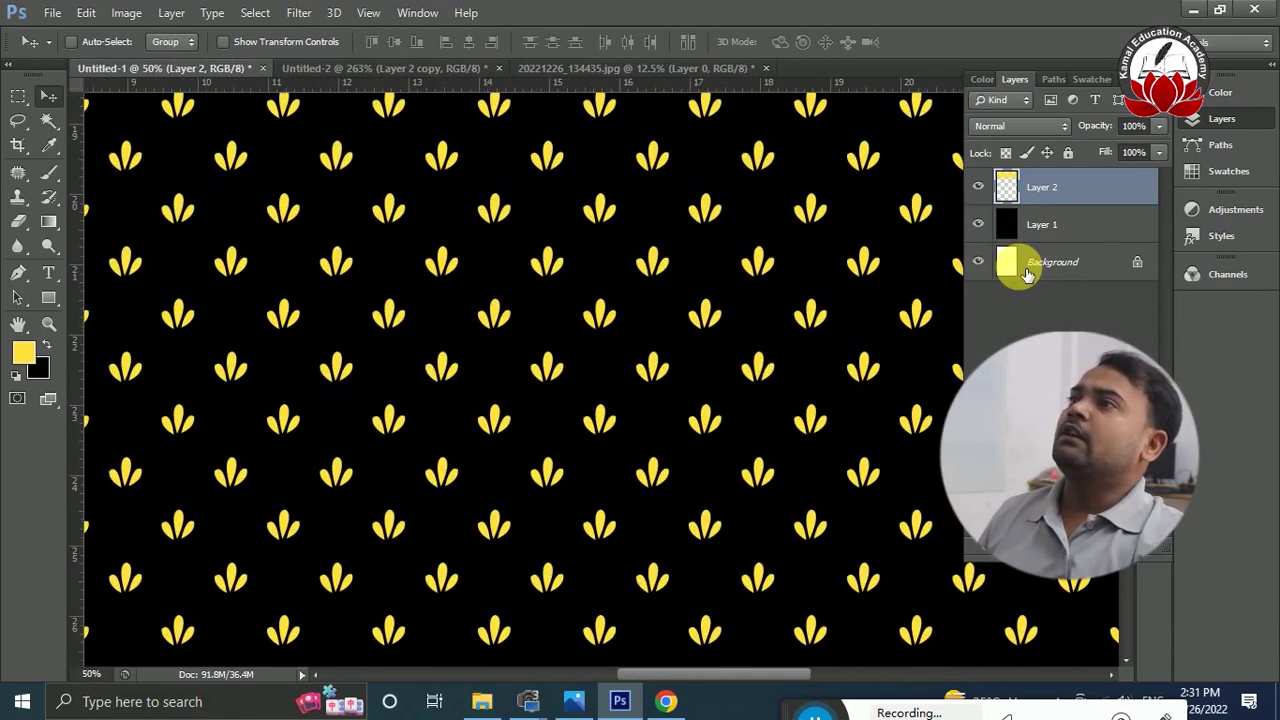
pyautogui.hotkey('ctrl', '-')
pyautogui.hotkey('ctrl', '-')
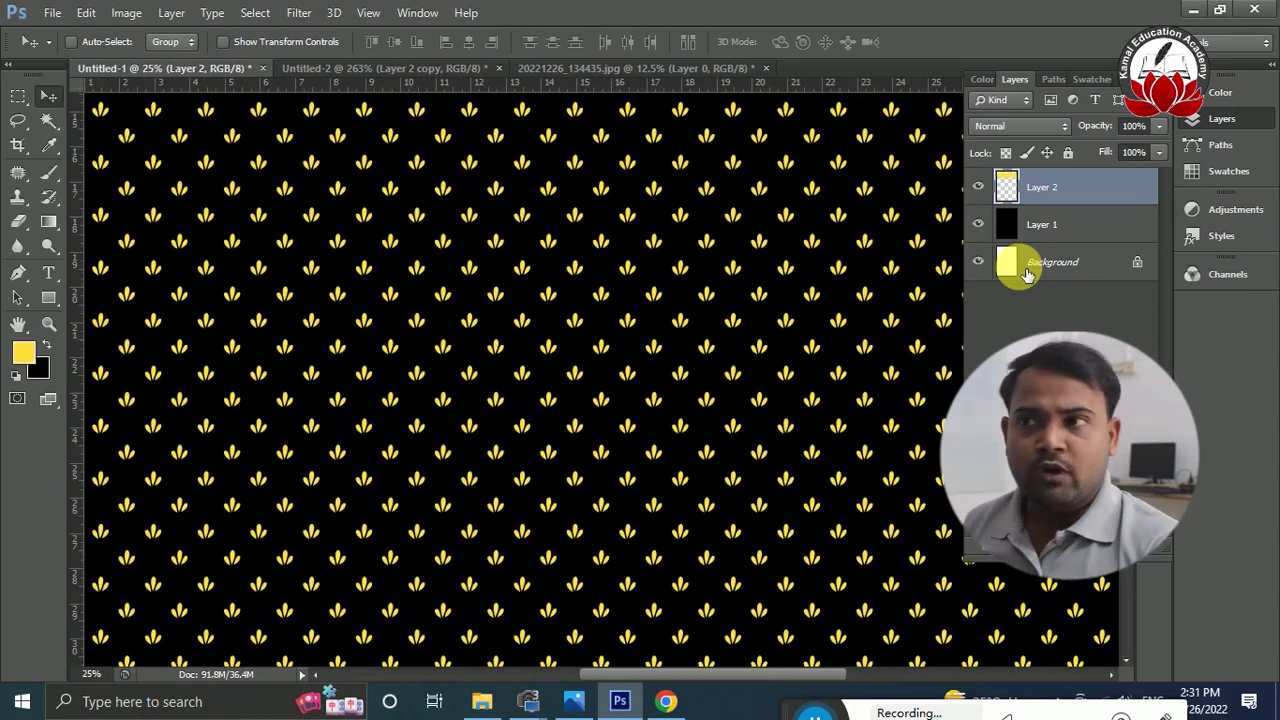